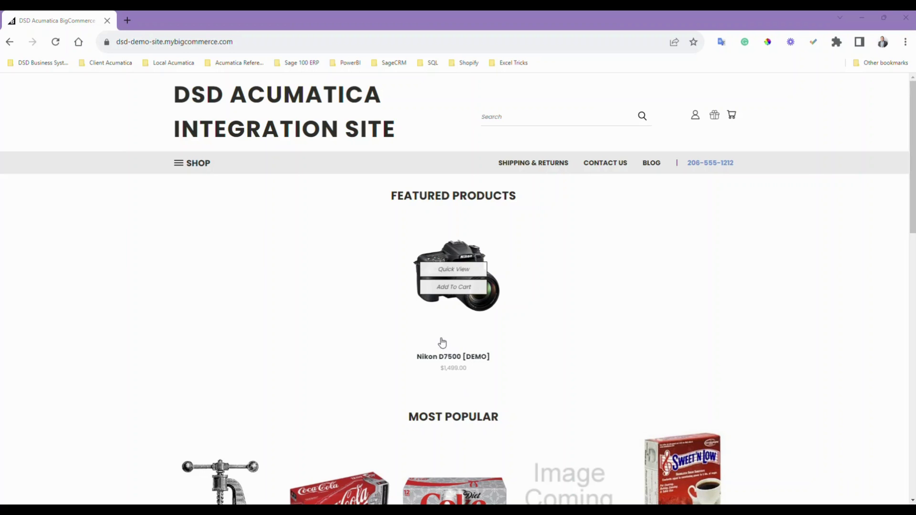
# - Add the Nikon D7500 to the cart and ship it free to the saved San Diego address, reaching Payment
pyautogui.click(448, 288)
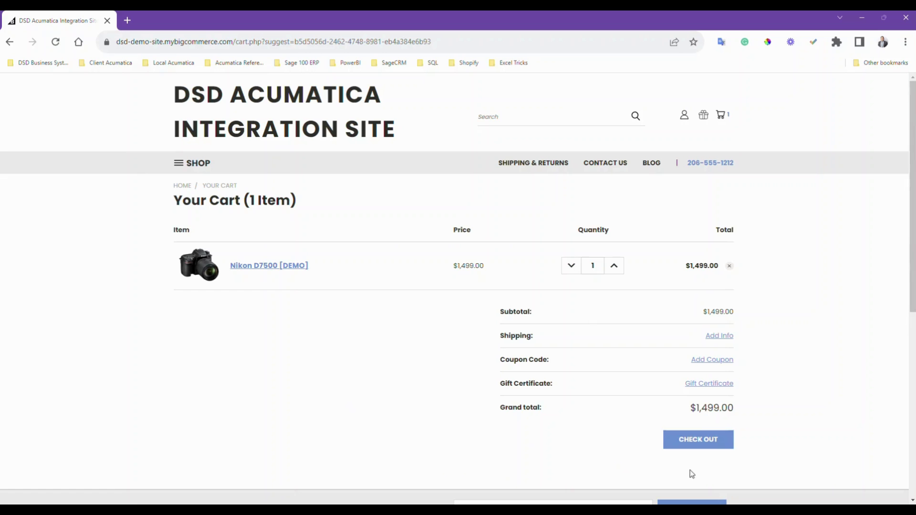
pyautogui.click(691, 444)
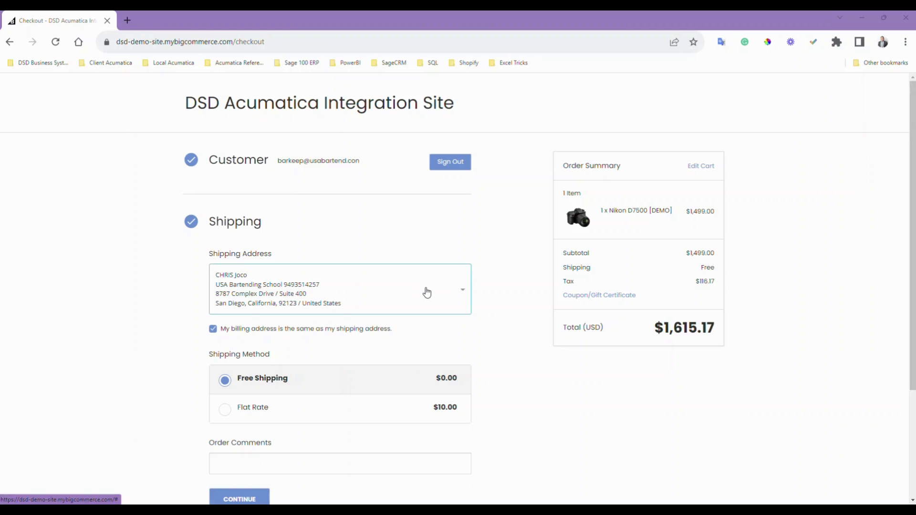
pyautogui.click(363, 293)
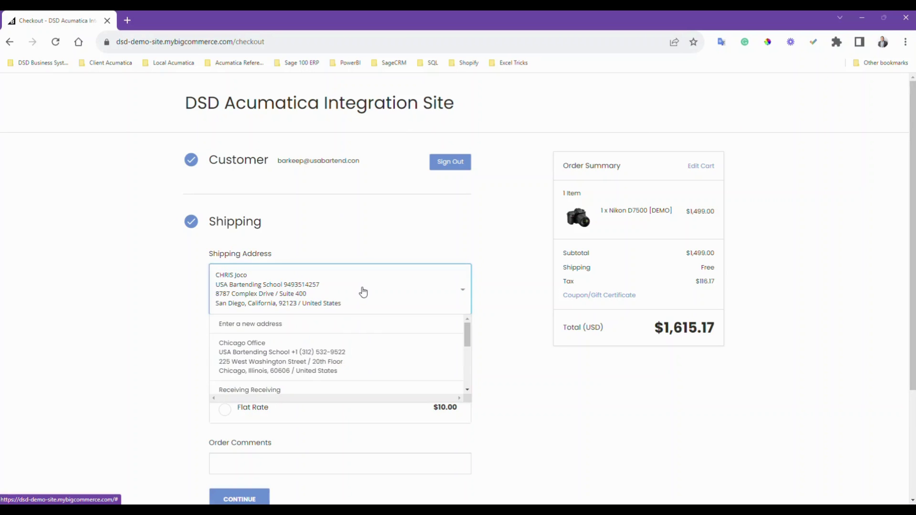
pyautogui.scroll(-3, 332, 367)
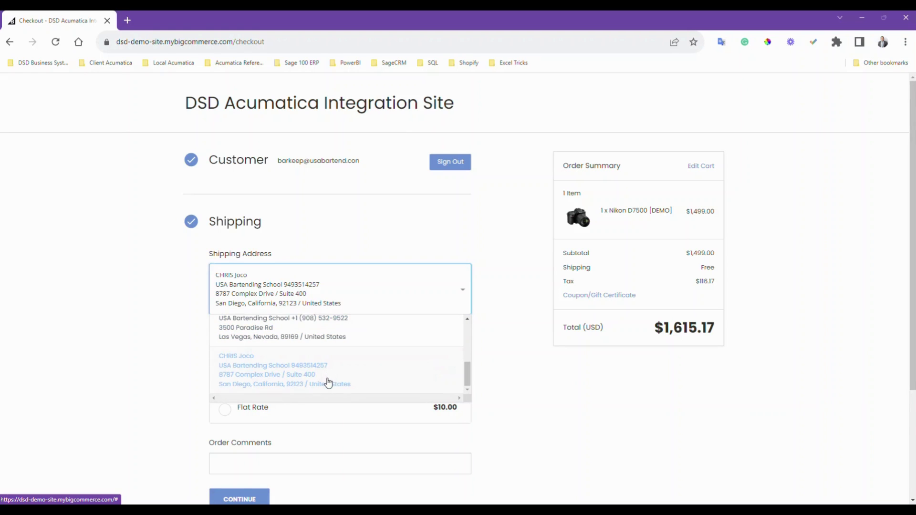
pyautogui.click(328, 382)
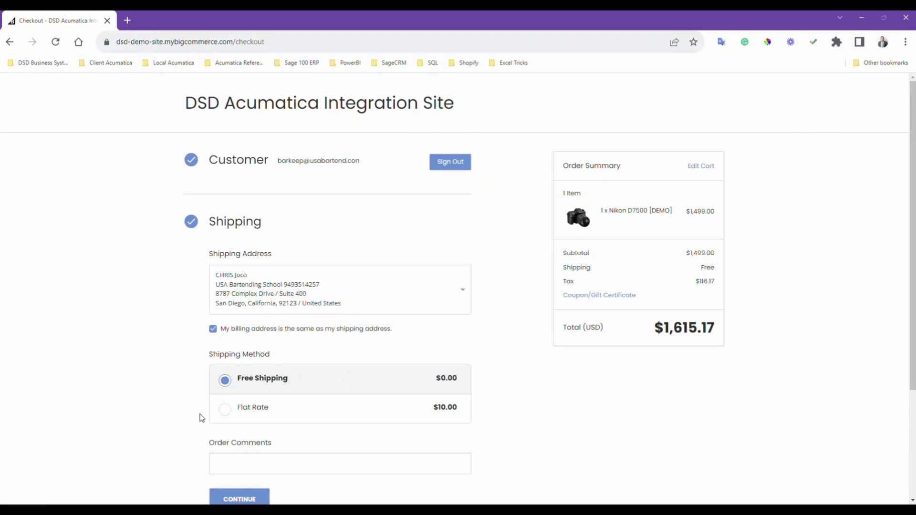
pyautogui.scroll(-1, 201, 416)
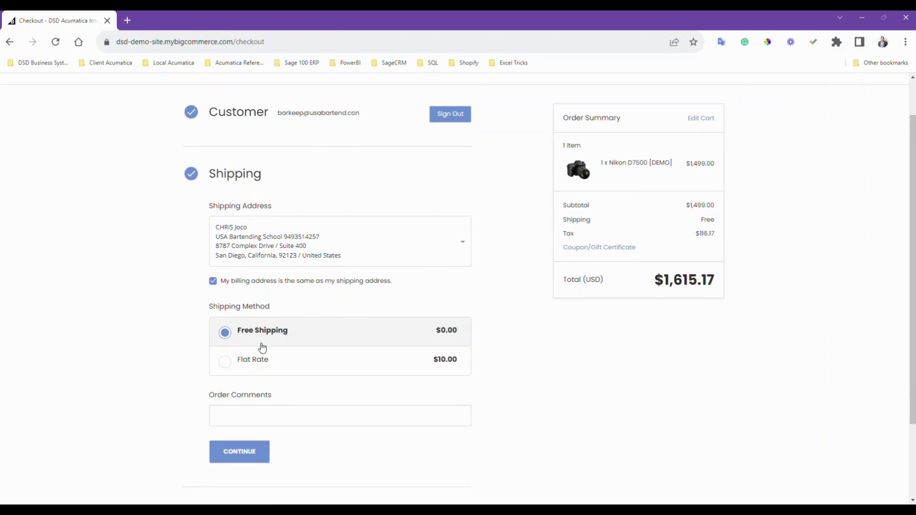
pyautogui.click(241, 454)
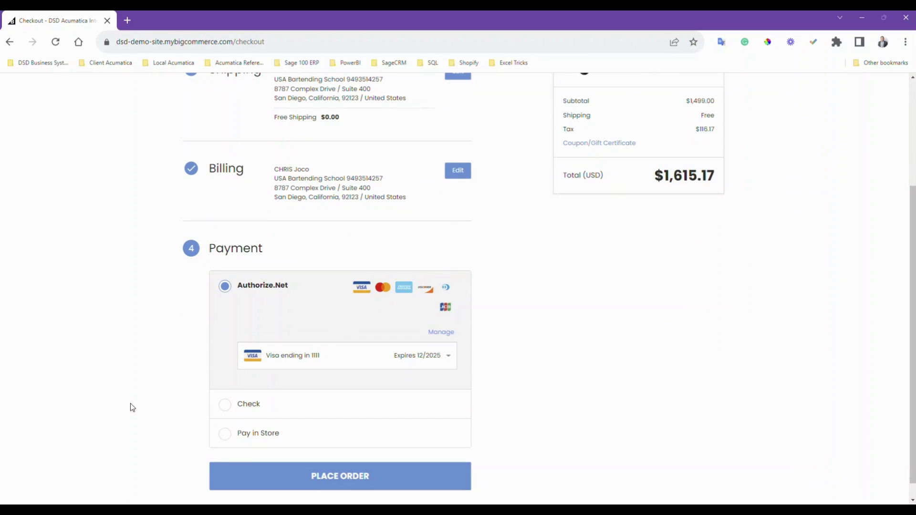
# - Switch the payment method from the saved Visa to a different card
pyautogui.click(418, 356)
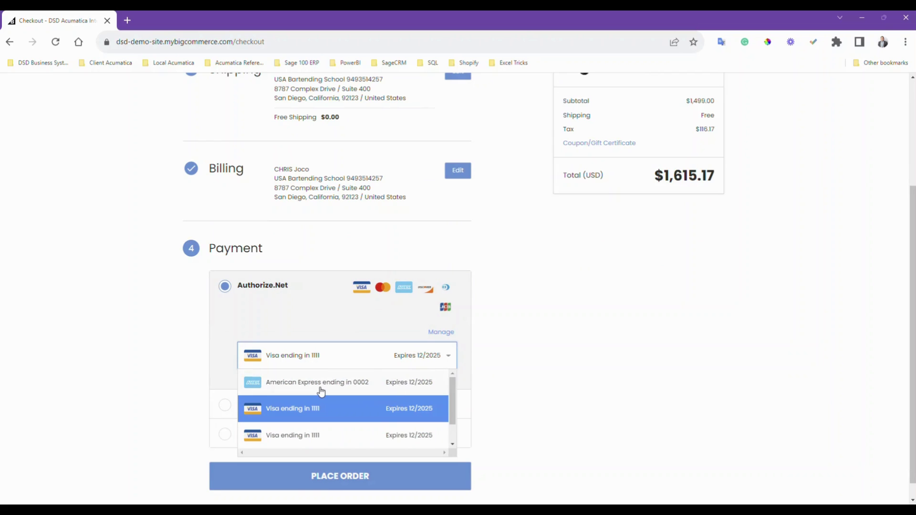
pyautogui.click(182, 374)
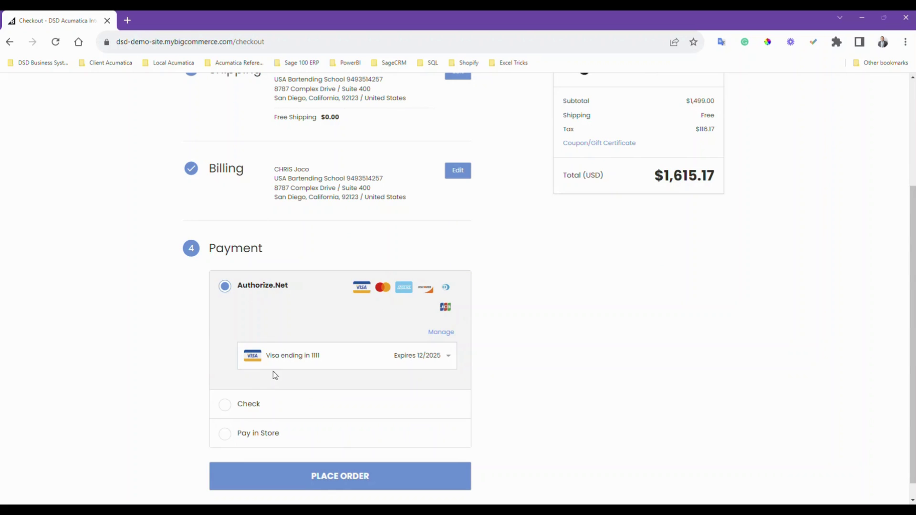
pyautogui.click(420, 354)
pyautogui.scroll(-1, 303, 402)
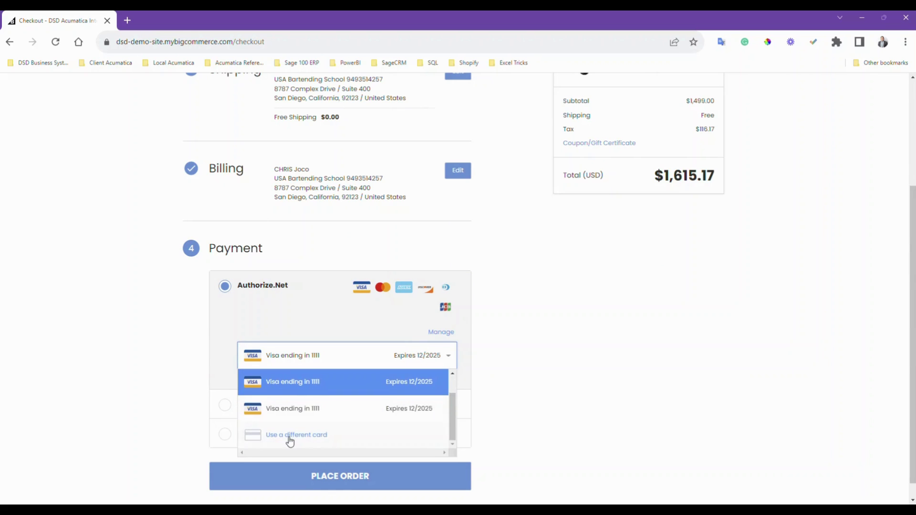
pyautogui.click(287, 436)
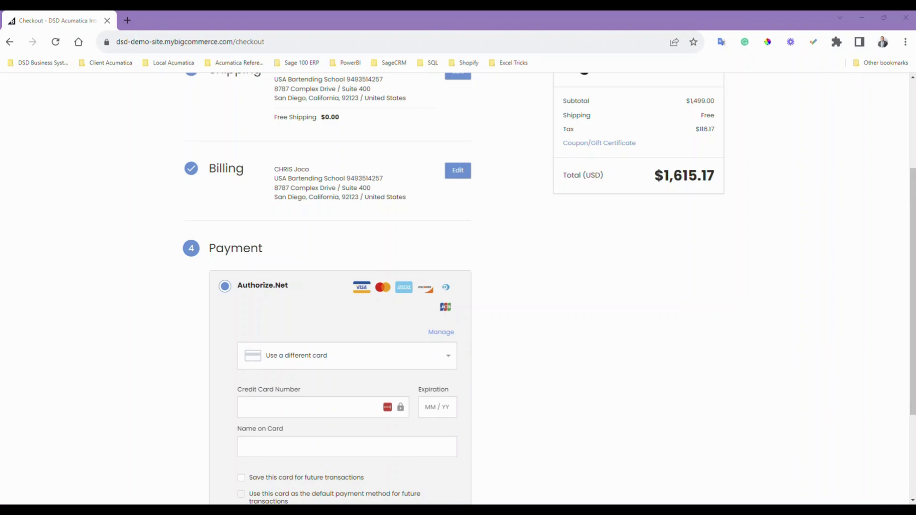
# - Enter the new Mastercard's number, expiration date and cardholder name, then place the $1,615.17 order
pyautogui.click(274, 407)
pyautogui.hotkey('ctrl', 'v')
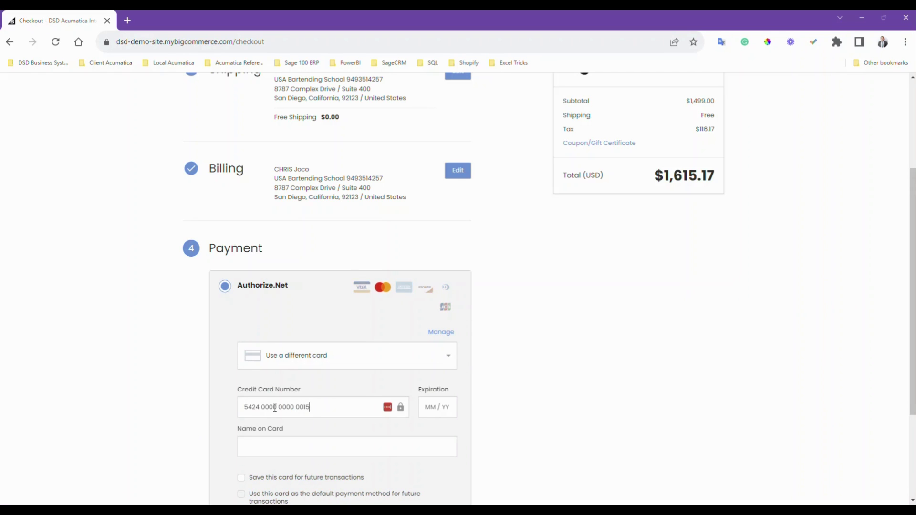
pyautogui.write('12 / 25')
pyautogui.press('Tab')
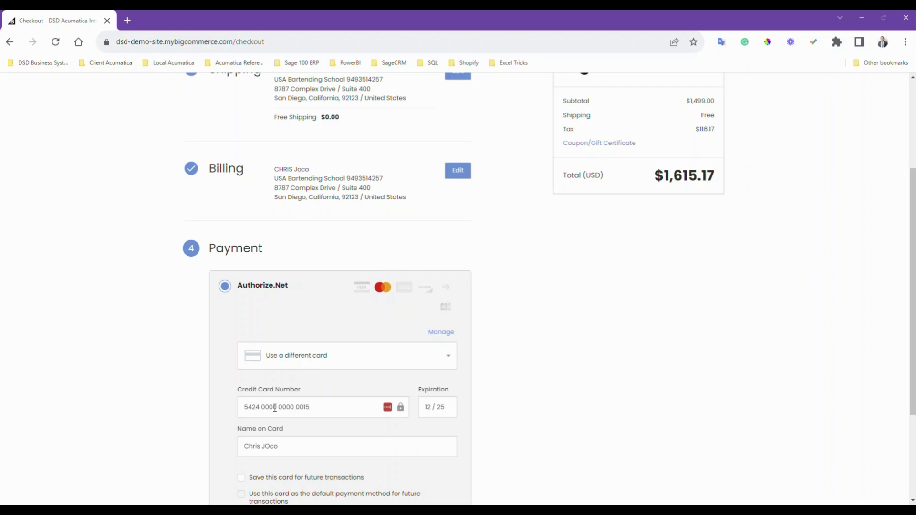
pyautogui.scroll(-1, 273, 419)
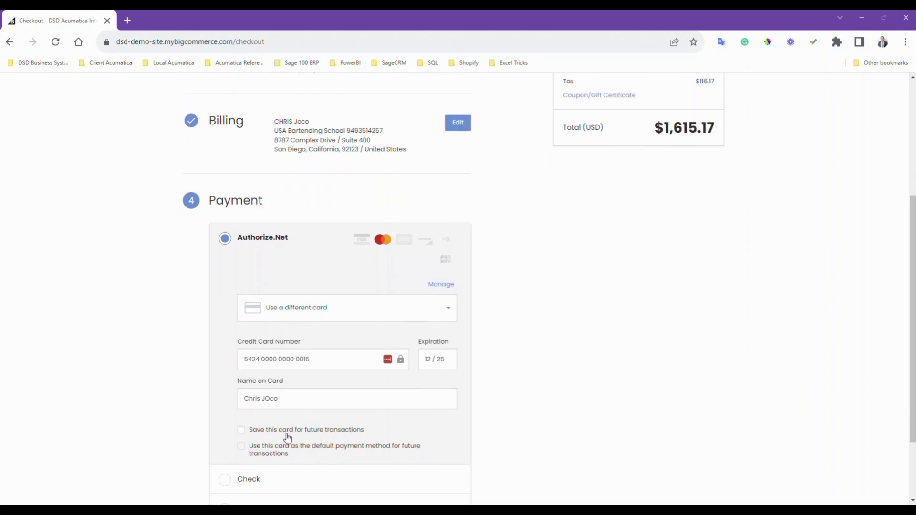
pyautogui.scroll(-2, 186, 428)
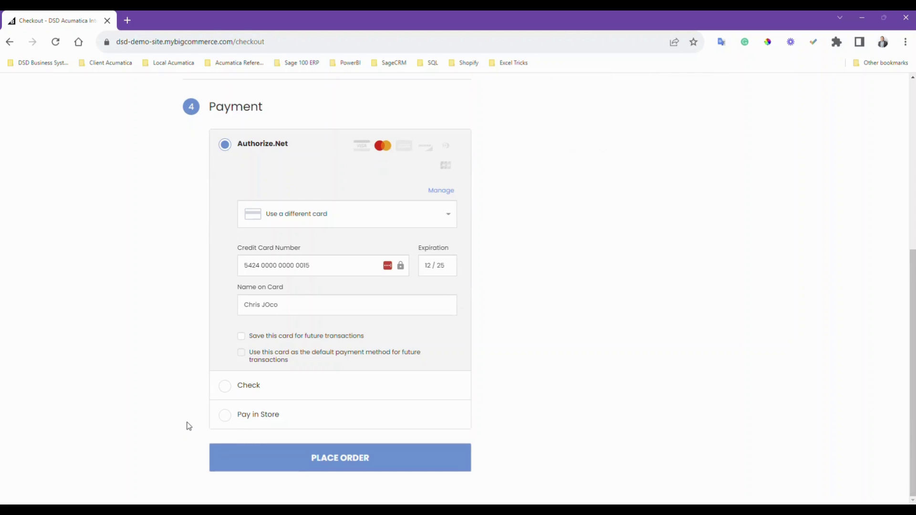
pyautogui.click(345, 463)
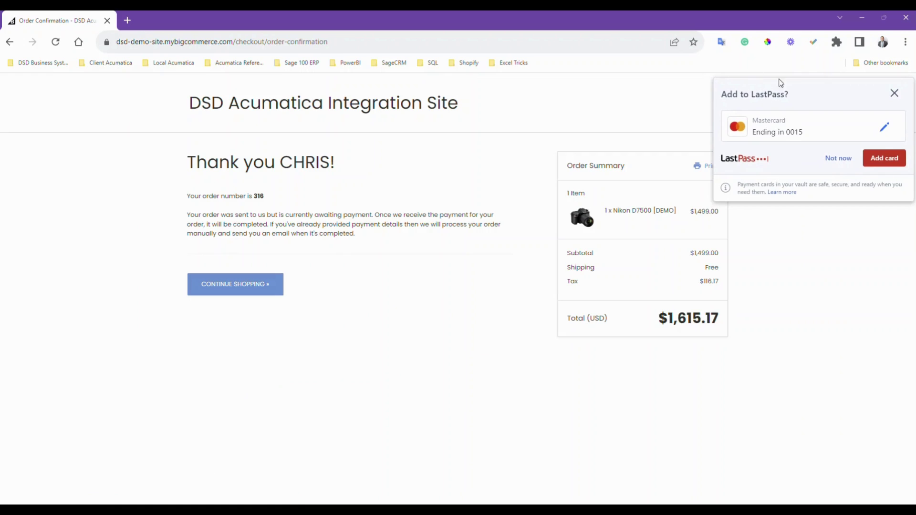
# - Dismiss the LastPass save-card popup, copy order number 316, and minimize the storefront to reveal Acumatica
pyautogui.click(839, 158)
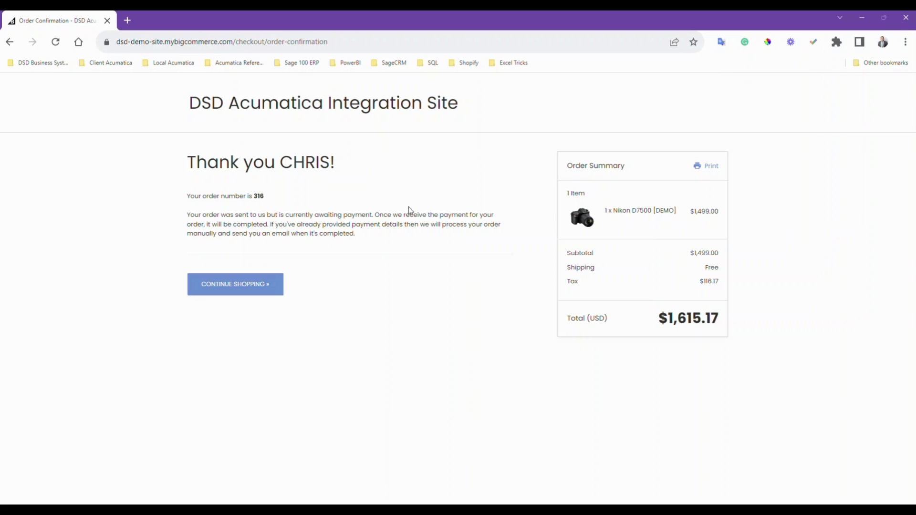
pyautogui.doubleClick(258, 196)
pyautogui.hotkey('alt', 'Tab')
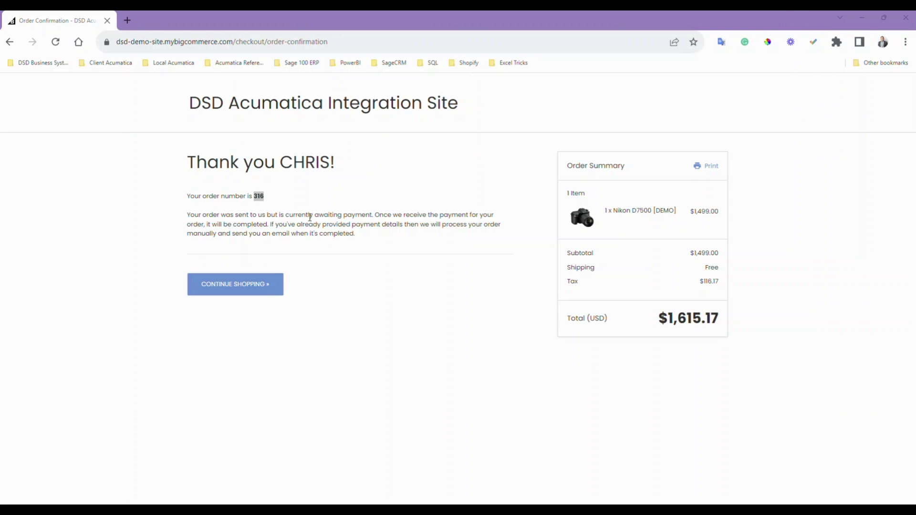
pyautogui.click(865, 19)
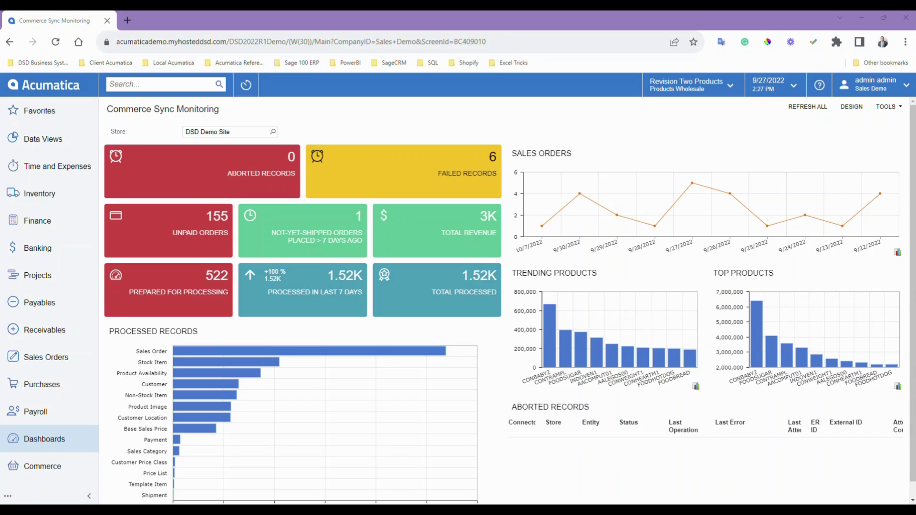
# - Find the sales order described as Order: 316 in the Sales Orders list and open SO007179
pyautogui.click(52, 357)
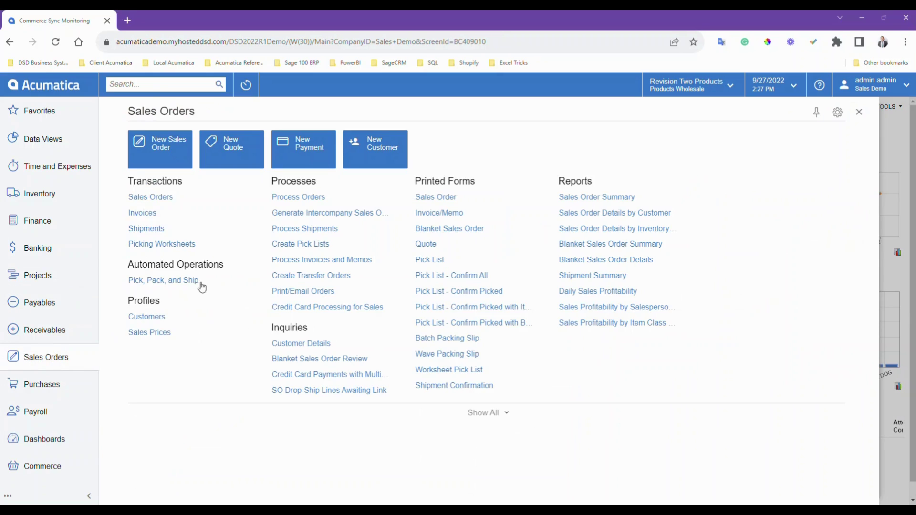
pyautogui.click(150, 197)
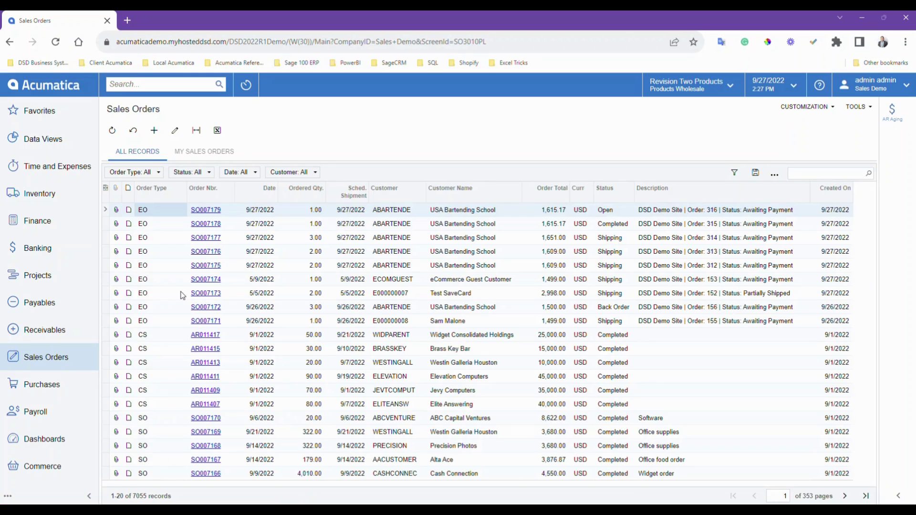
pyautogui.click(707, 212)
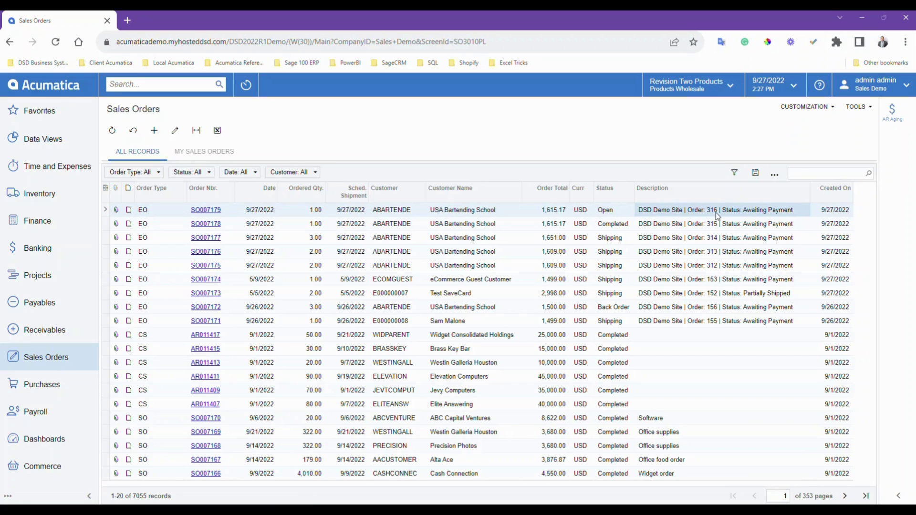
pyautogui.moveTo(777, 18); pyautogui.dragTo(605, 51)
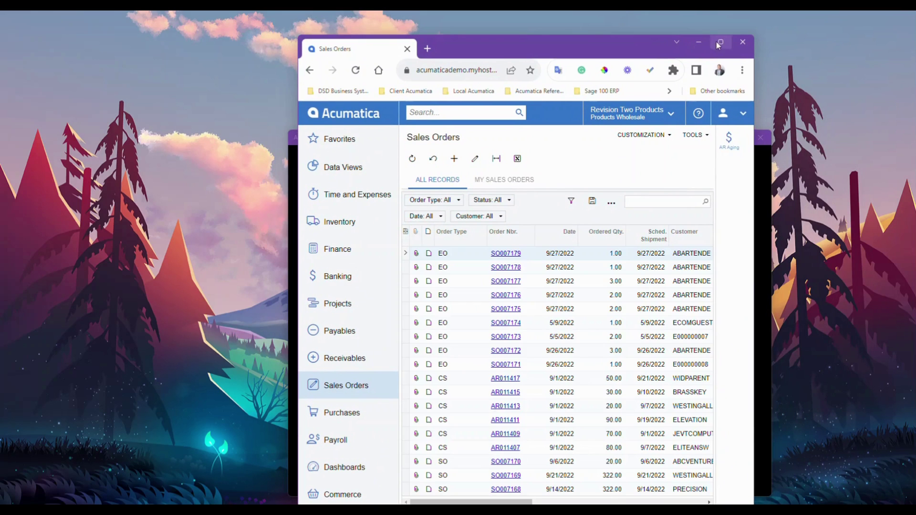
pyautogui.click(717, 43)
pyautogui.click(201, 213)
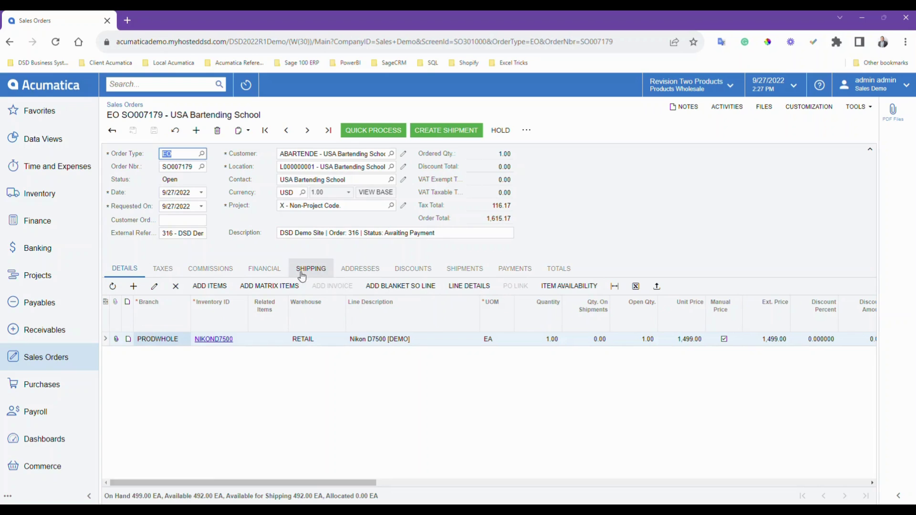
# - Review SO007179's shipping settings and its 1,615.17 CCAUTHNET prepayment 004259, still pending processing
pyautogui.click(323, 272)
pyautogui.click(205, 306)
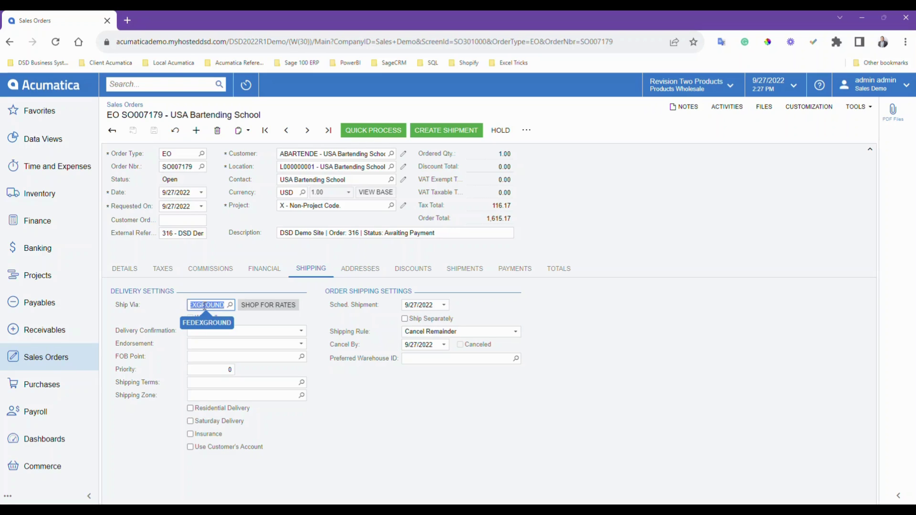
pyautogui.click(499, 269)
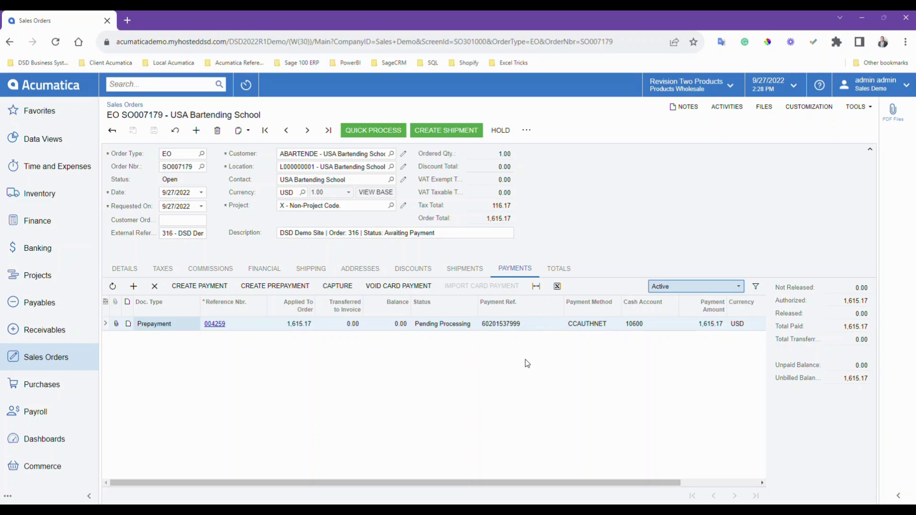
pyautogui.click(48, 358)
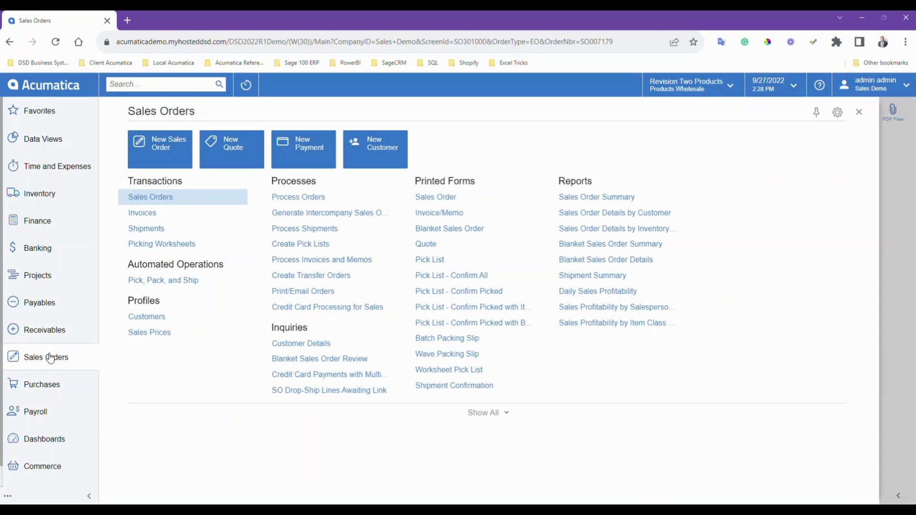
# - Run the Create Shipment action on all orders in Process Orders and close the results
pyautogui.click(295, 207)
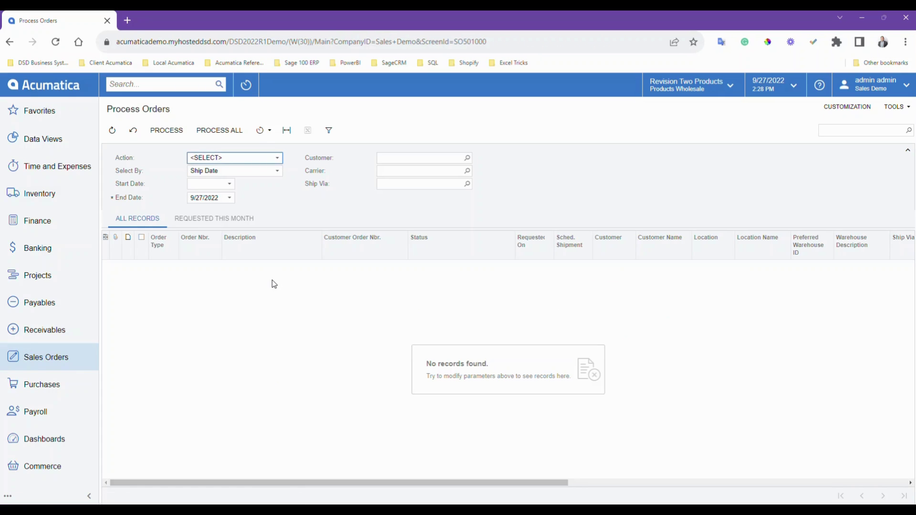
pyautogui.click(270, 164)
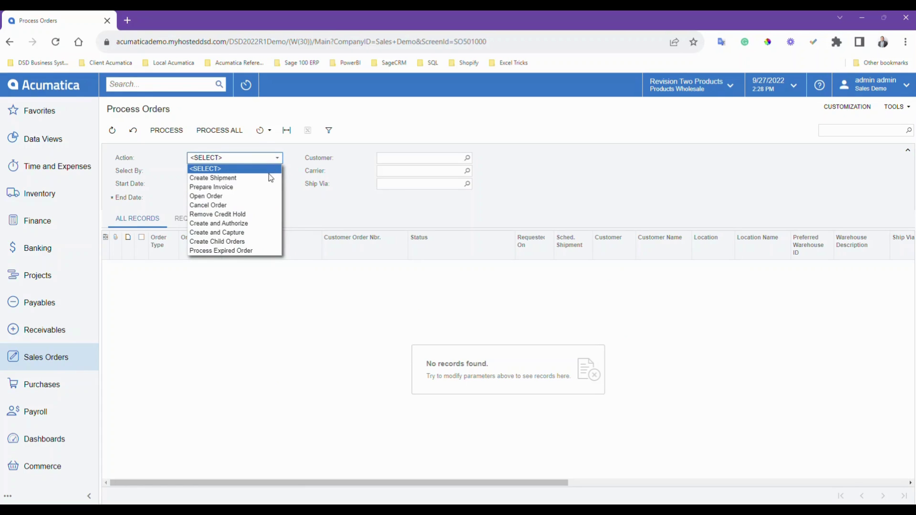
pyautogui.click(267, 178)
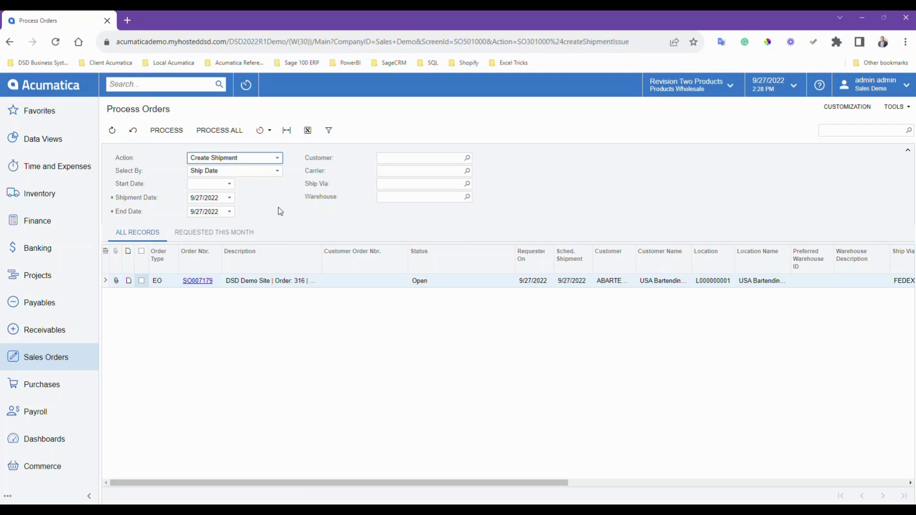
pyautogui.click(221, 133)
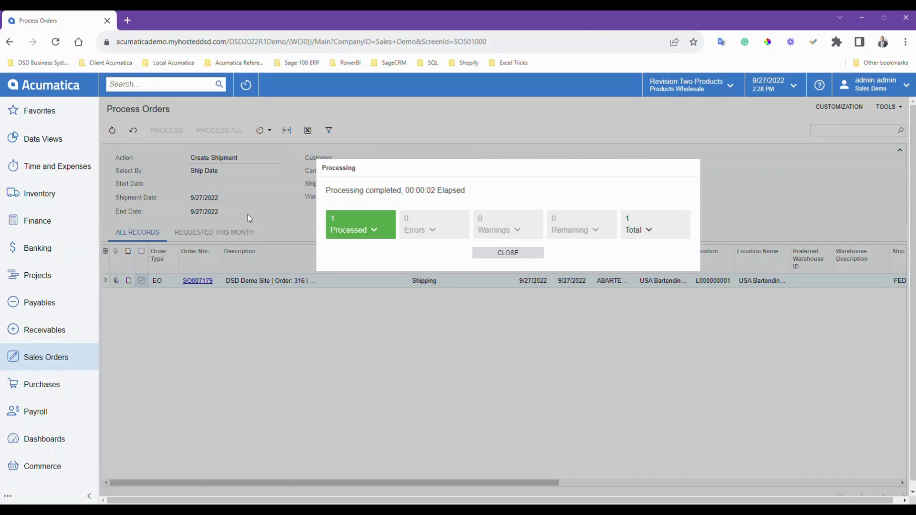
pyautogui.click(495, 255)
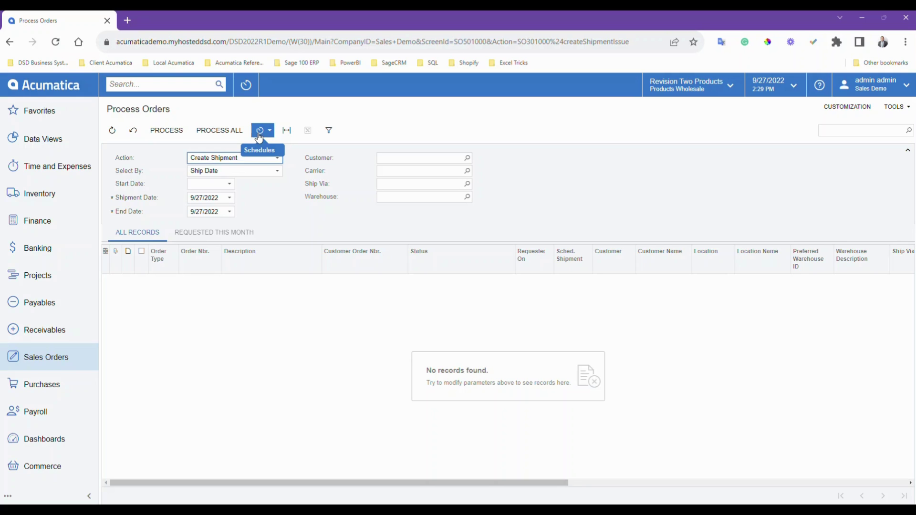
# - In Process Shipments, run Print Pick List for shipment 004769
pyautogui.click(53, 357)
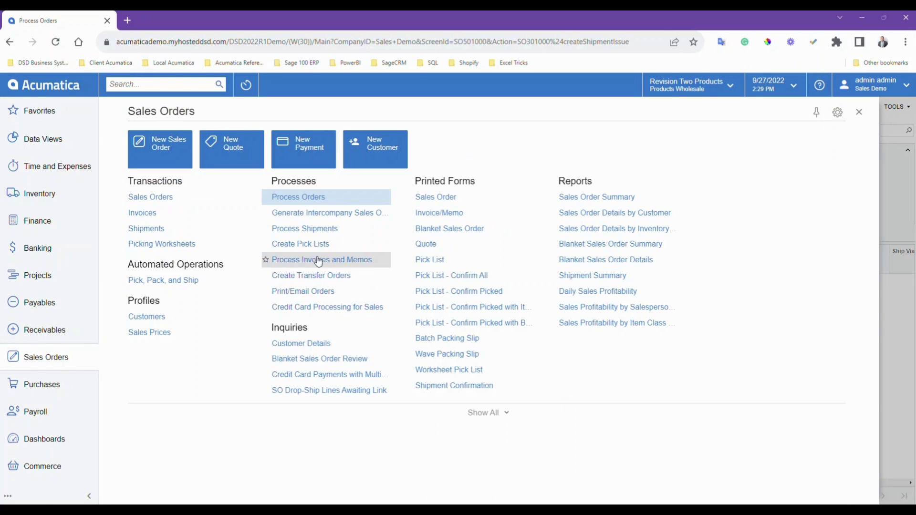
pyautogui.click(269, 229)
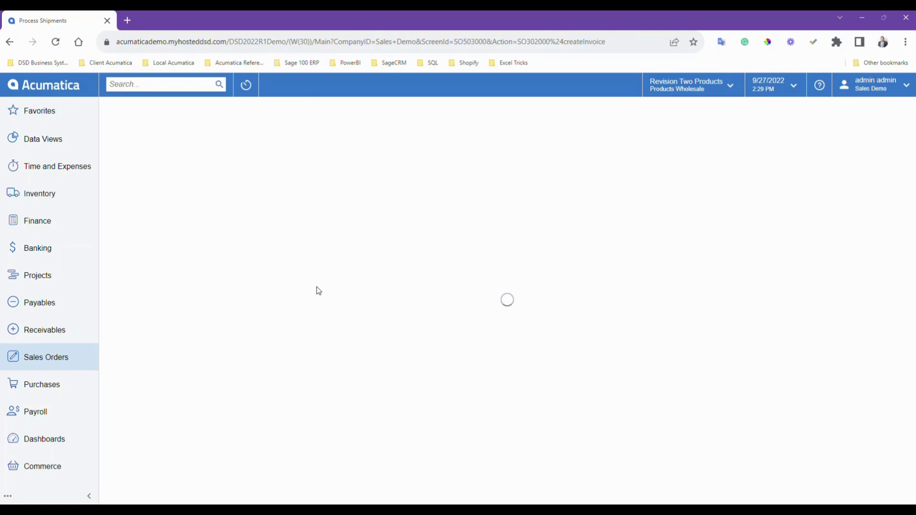
pyautogui.click(253, 159)
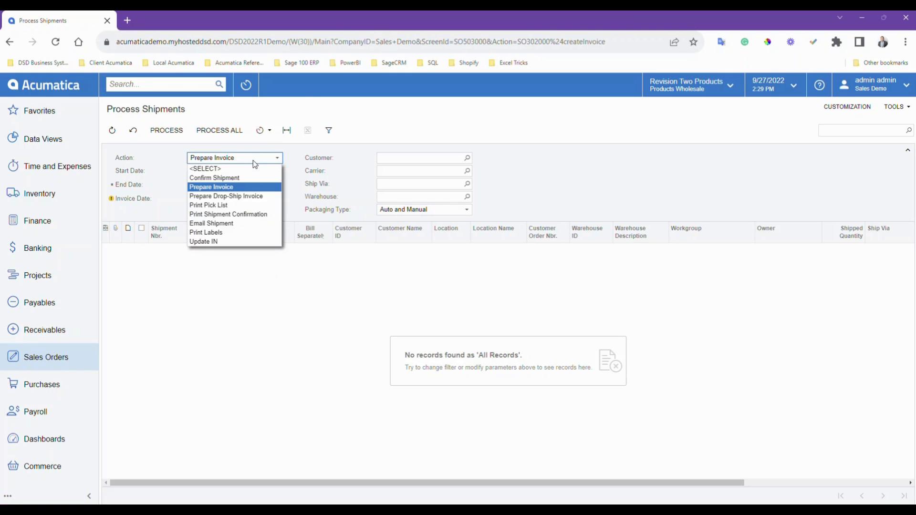
pyautogui.click(248, 206)
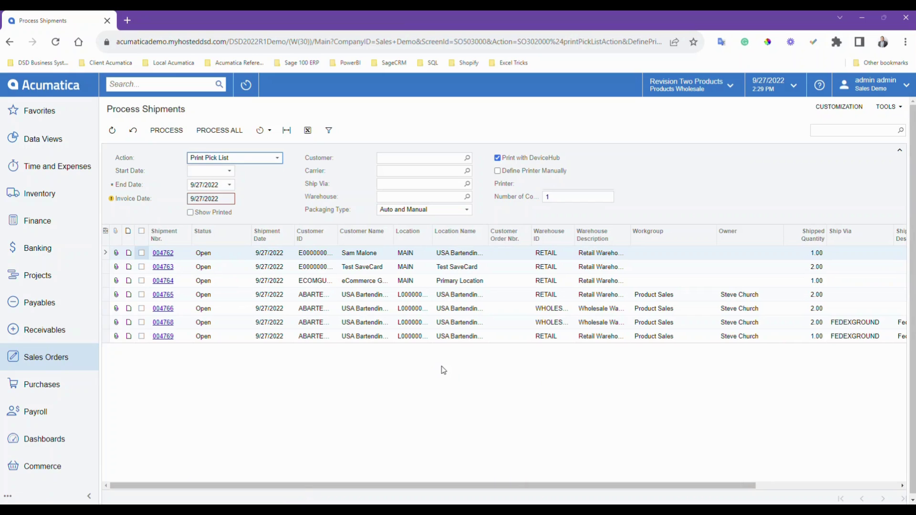
pyautogui.click(363, 338)
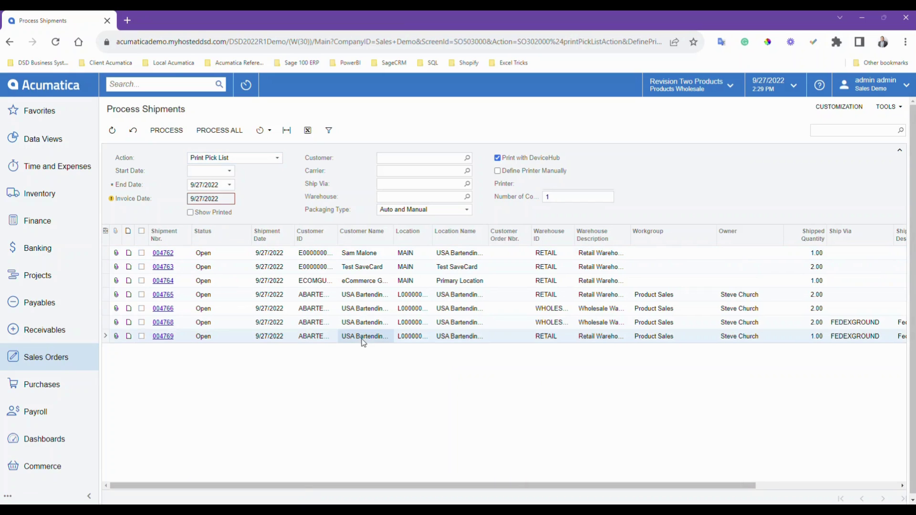
pyautogui.click(145, 337)
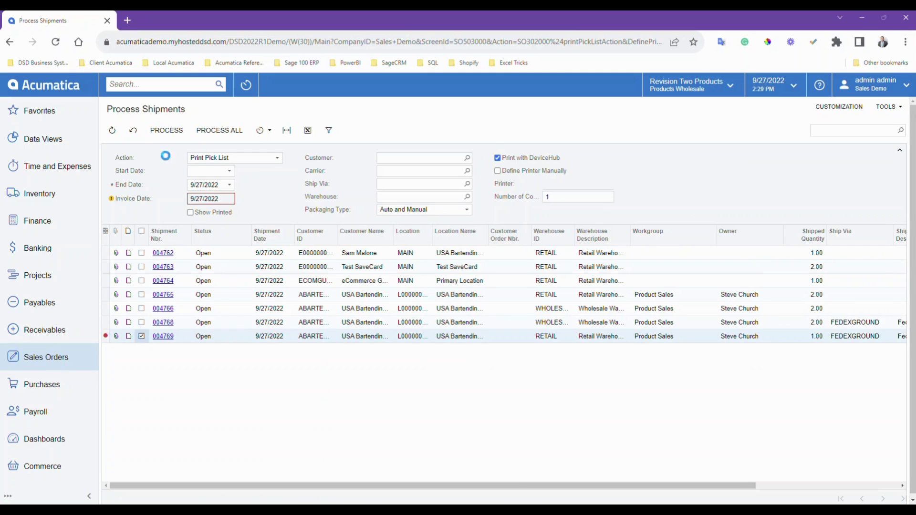
pyautogui.click(166, 130)
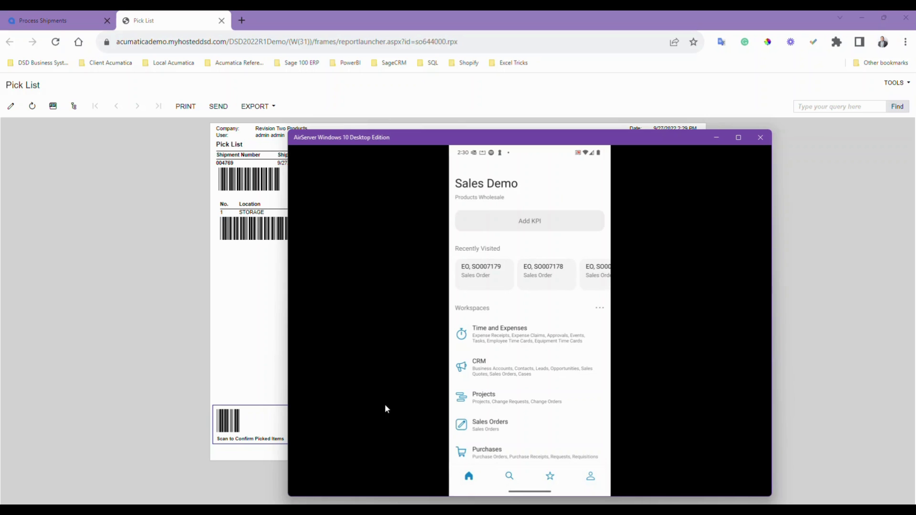
# - Move the phone mirror aside to keep the pick list visible while picking shipment 004769
pyautogui.moveTo(542, 142); pyautogui.dragTo(612, 120)
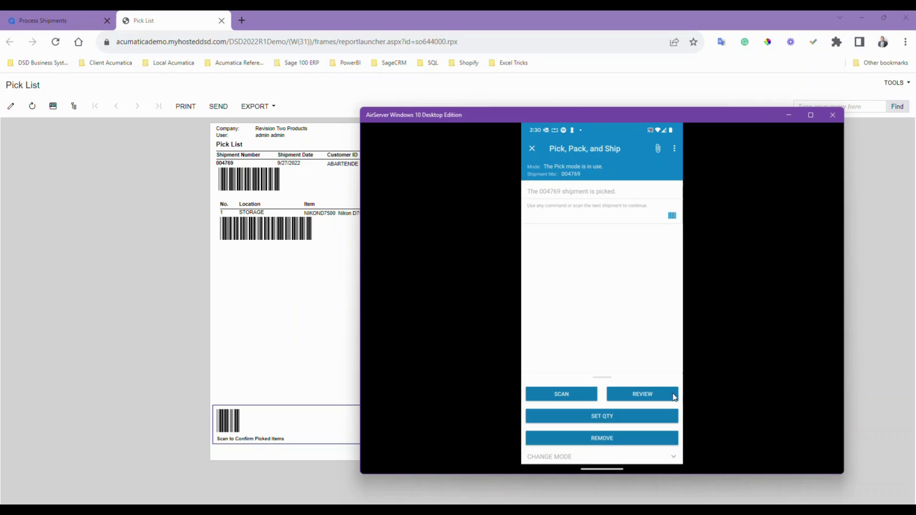
# - Switch the mobile Pick, Pack, and Ship app to Pack mode
pyautogui.click(673, 455)
pyautogui.click(643, 453)
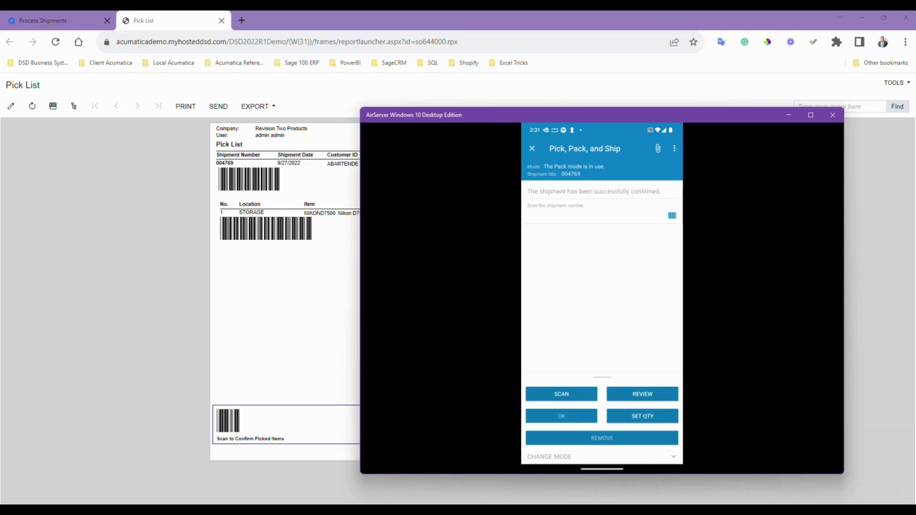
# - Open shipment 004769 from the Shipments list in Acumatica
pyautogui.click(79, 20)
pyautogui.click(79, 19)
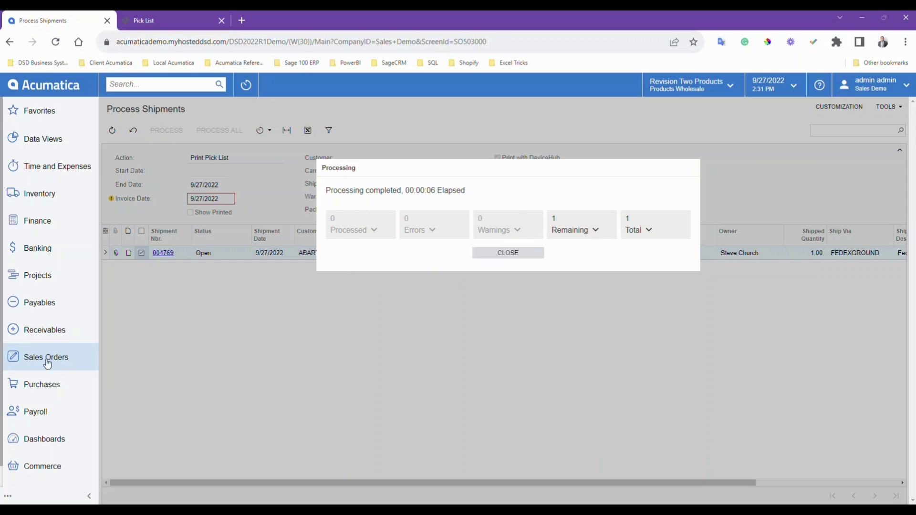
pyautogui.click(46, 364)
pyautogui.click(139, 244)
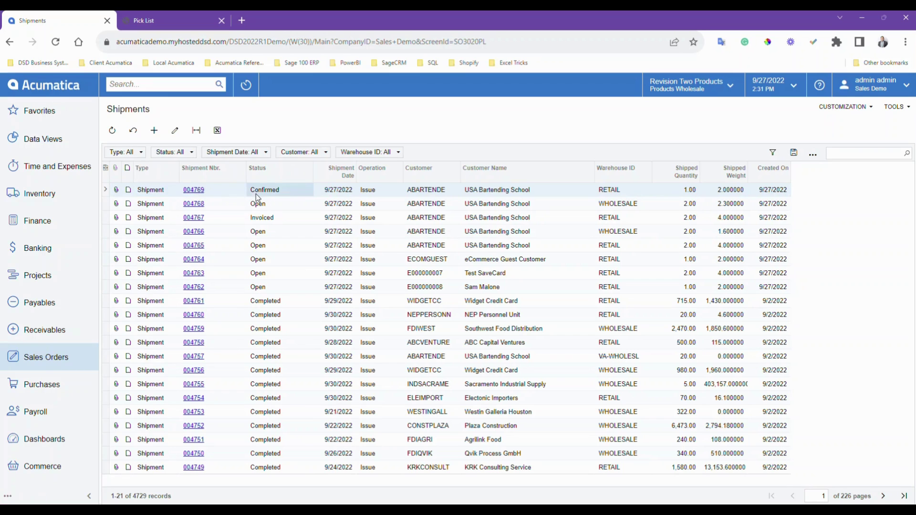
pyautogui.click(194, 190)
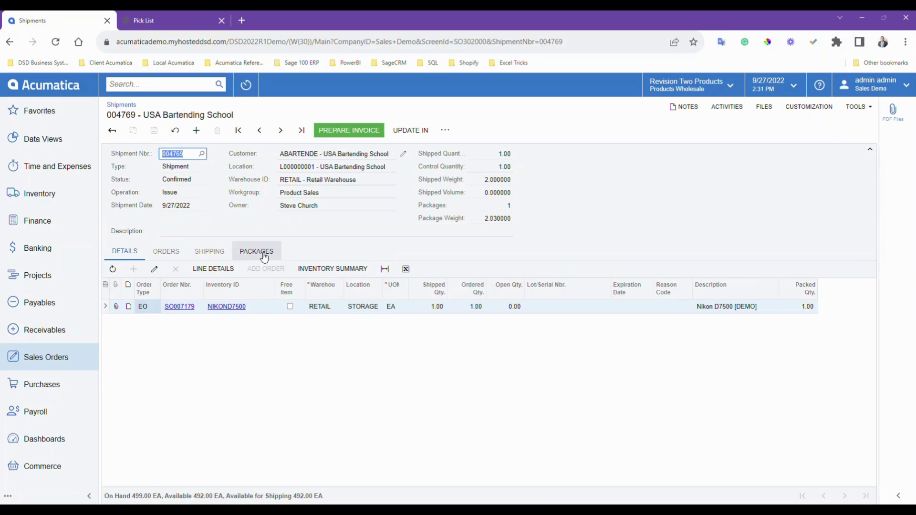
# - Verify the package's tracking number and open the attached FedEx Ground label PNG
pyautogui.click(264, 257)
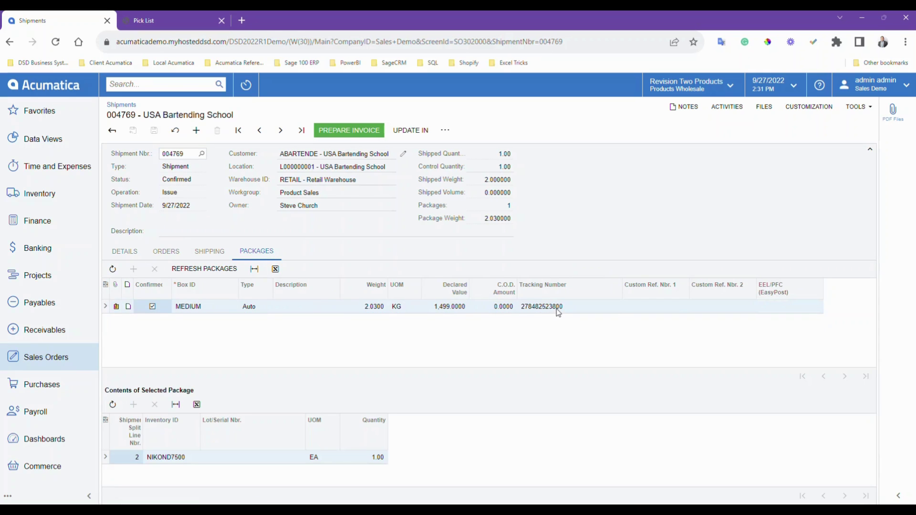
pyautogui.click(558, 309)
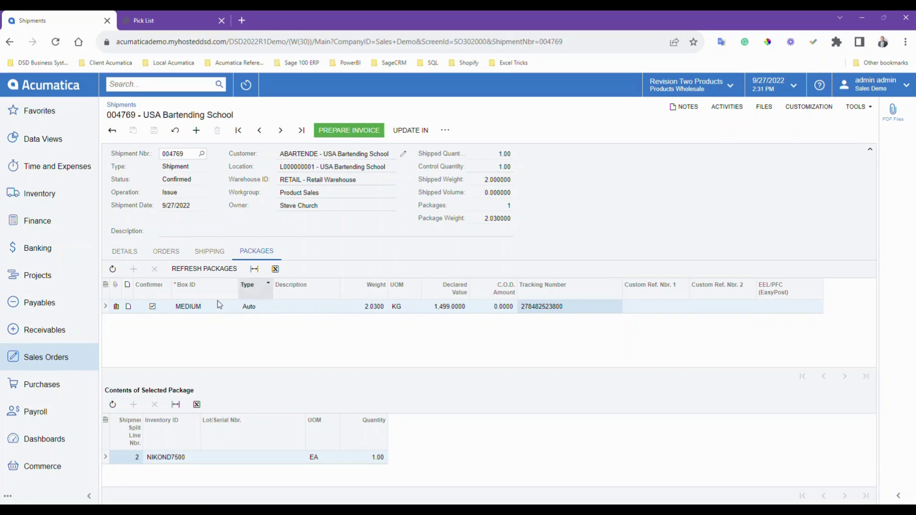
pyautogui.click(115, 306)
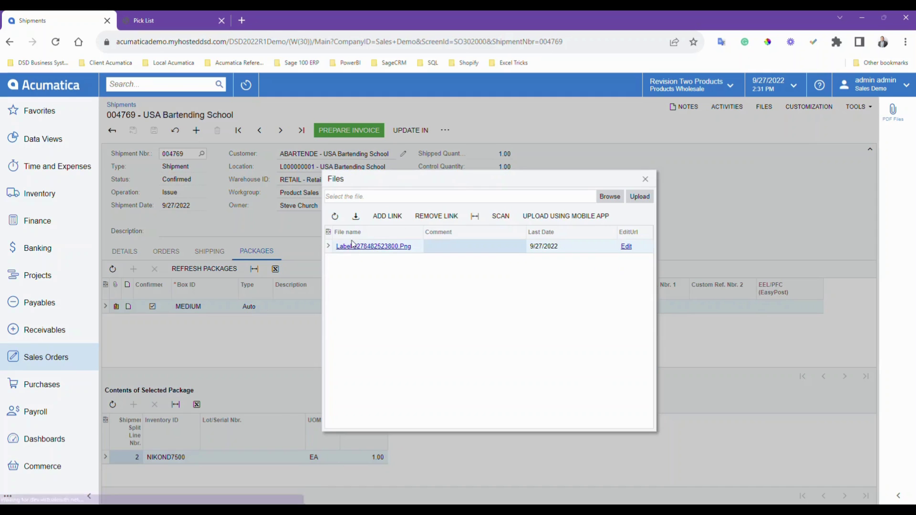
pyautogui.click(377, 247)
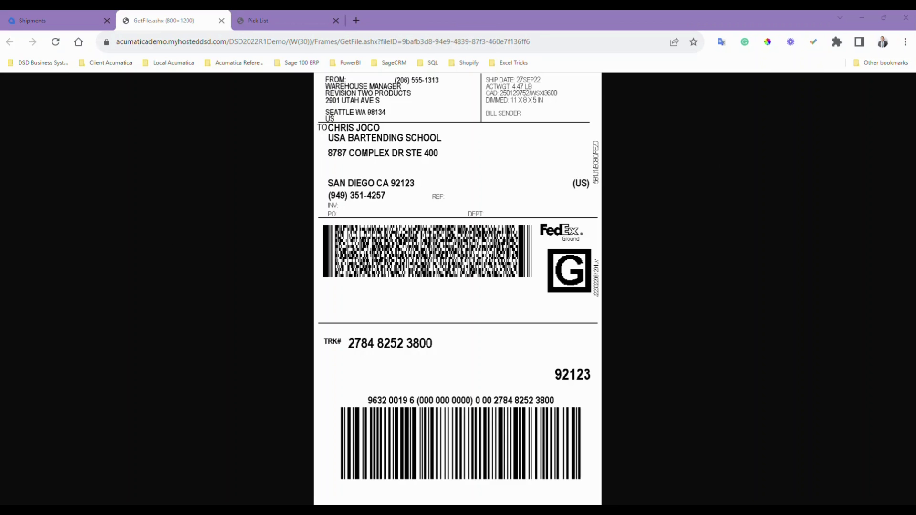
# - Return to the shipment, close its Files dialog, and minimize Chrome to the desktop
pyautogui.click(24, 19)
pyautogui.click(646, 179)
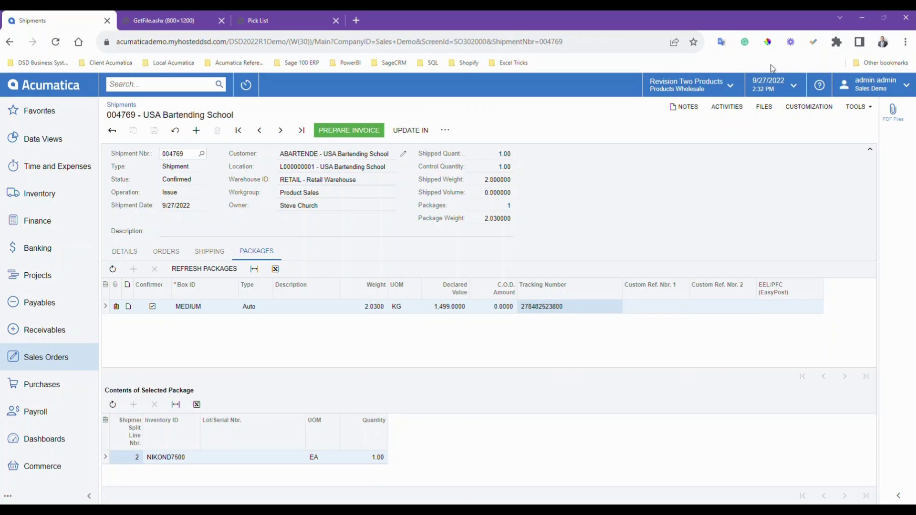
pyautogui.click(865, 18)
pyautogui.moveTo(559, 501)
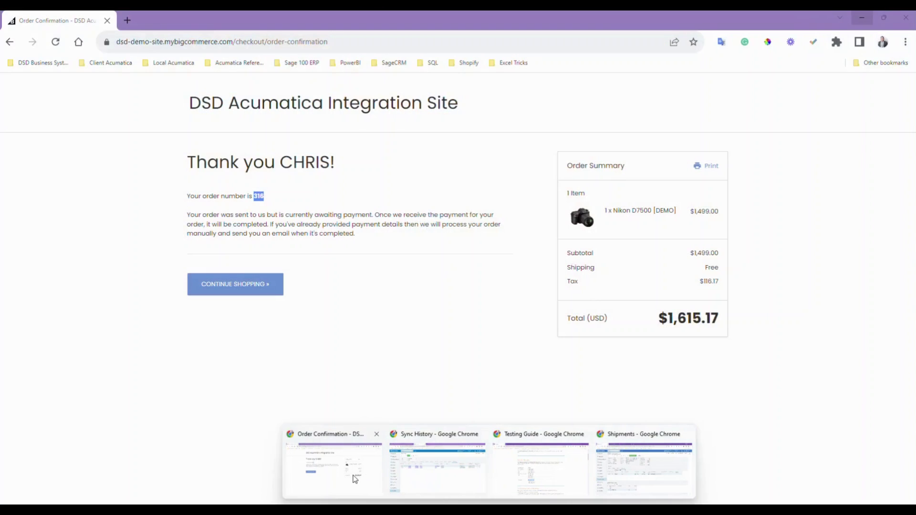
# - Return to the BigCommerce storefront and open order #316 from the account's Orders list
pyautogui.click(357, 470)
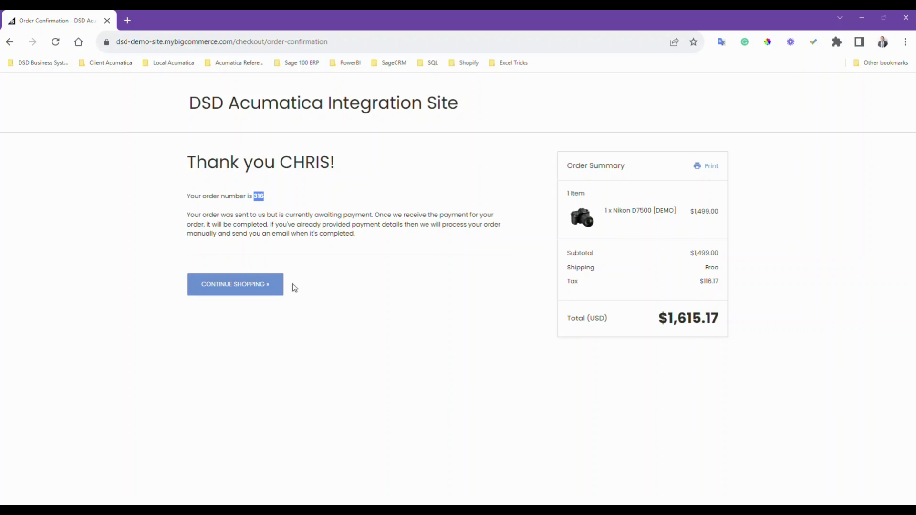
pyautogui.click(246, 287)
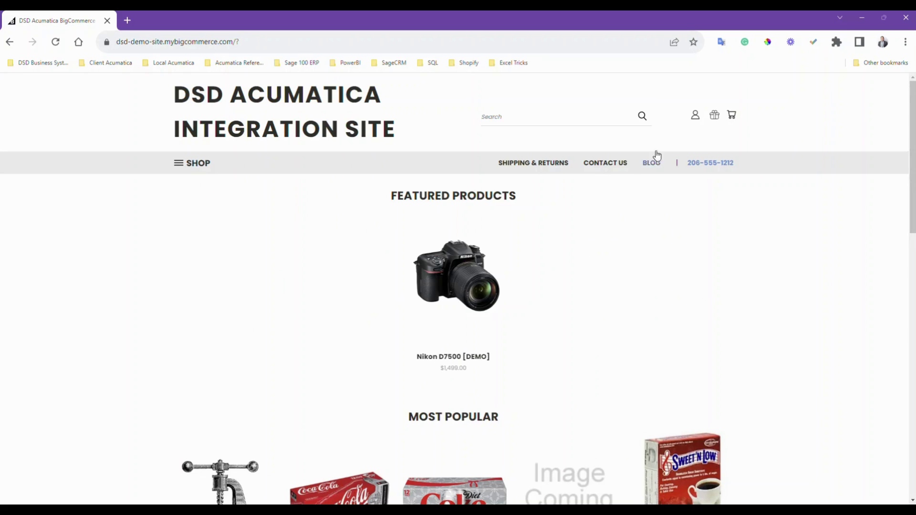
pyautogui.moveTo(695, 126)
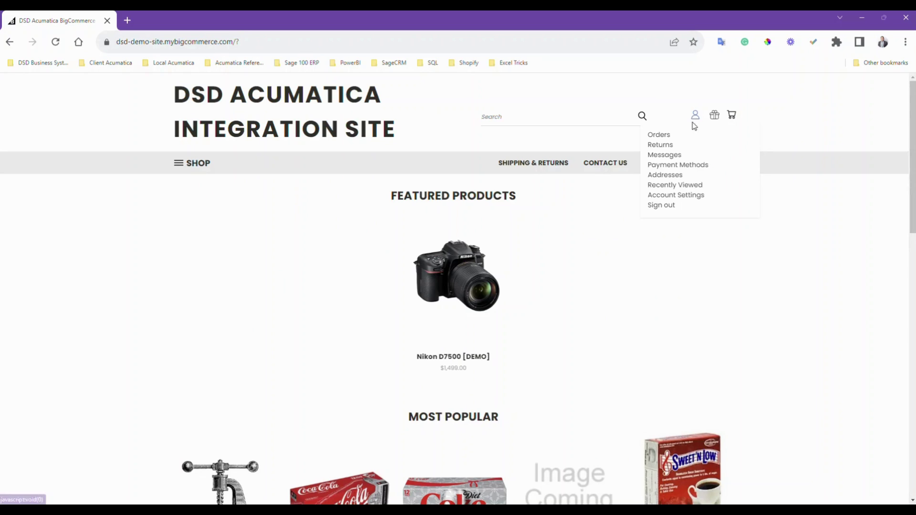
pyautogui.click(659, 135)
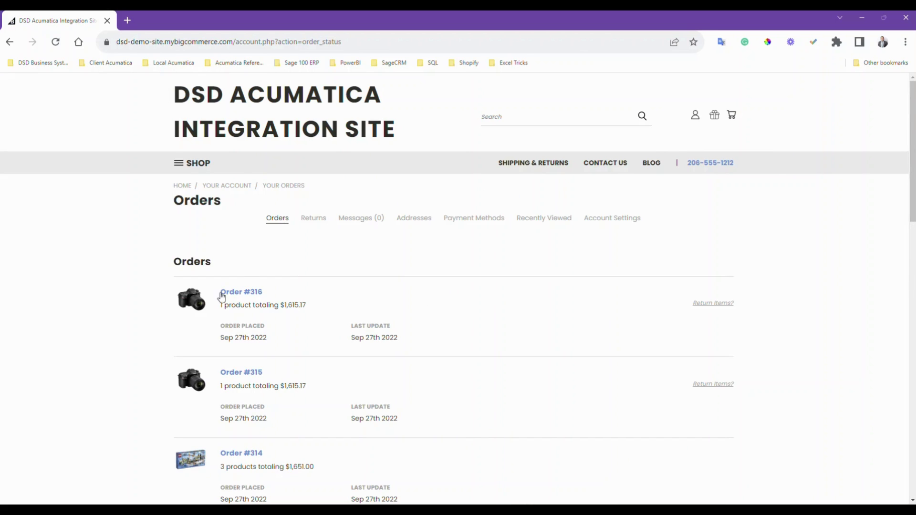
pyautogui.click(234, 295)
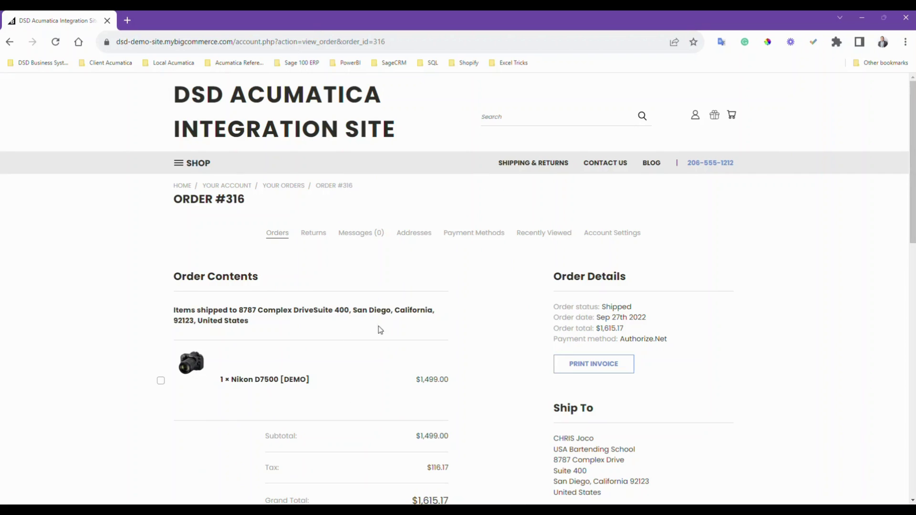
# - Highlight order #316's Shipped status and its FEDEXGROUND tracking link
pyautogui.moveTo(629, 307); pyautogui.dragTo(611, 307)
pyautogui.scroll(-8, 694, 352)
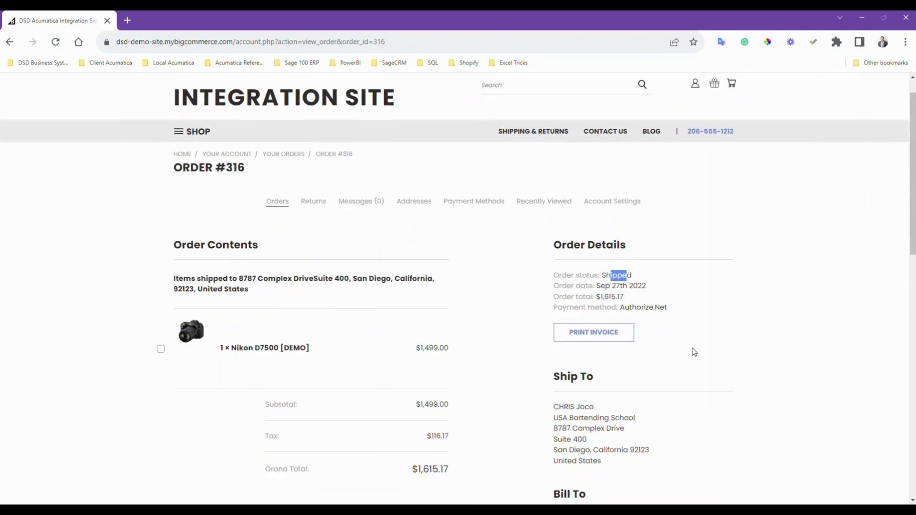
pyautogui.moveTo(606, 321); pyautogui.dragTo(707, 322)
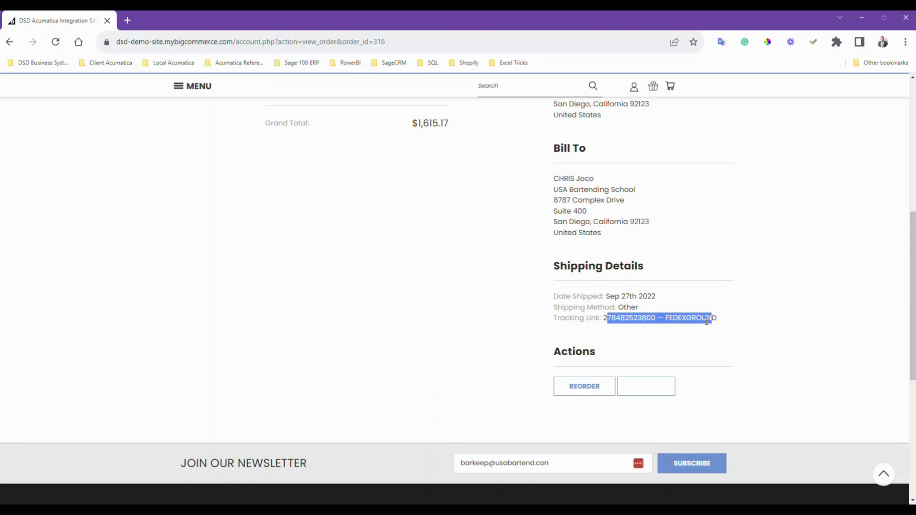
# - Restore the Acumatica Shipments window and go to Sales Orders > Process Shipments
pyautogui.click(865, 17)
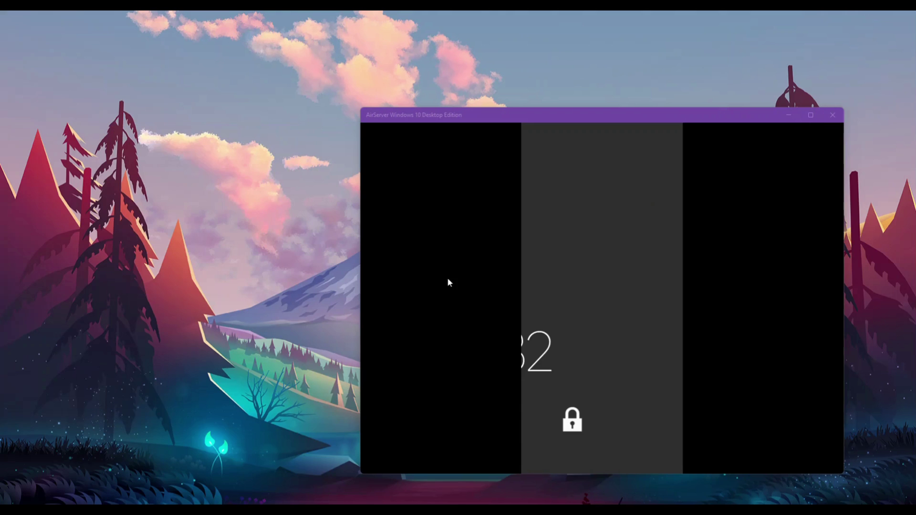
pyautogui.moveTo(481, 500)
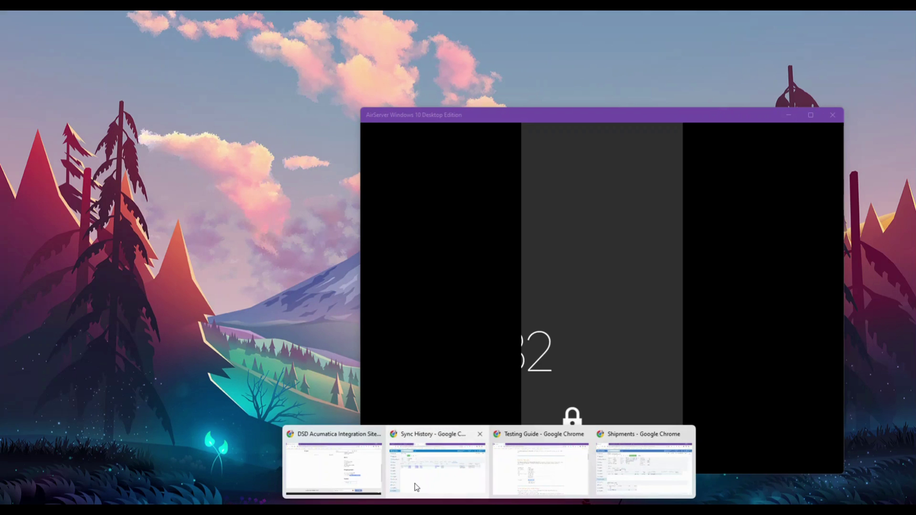
pyautogui.moveTo(414, 483)
pyautogui.click(639, 472)
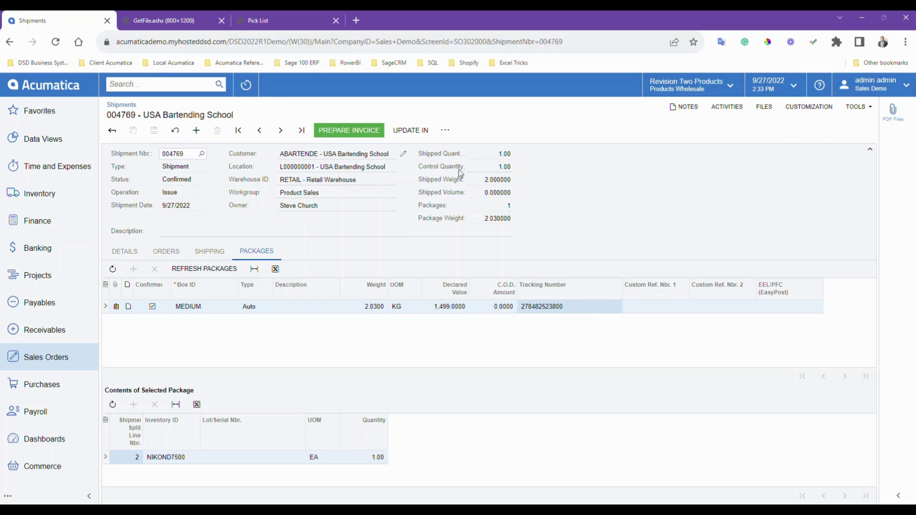
pyautogui.click(65, 357)
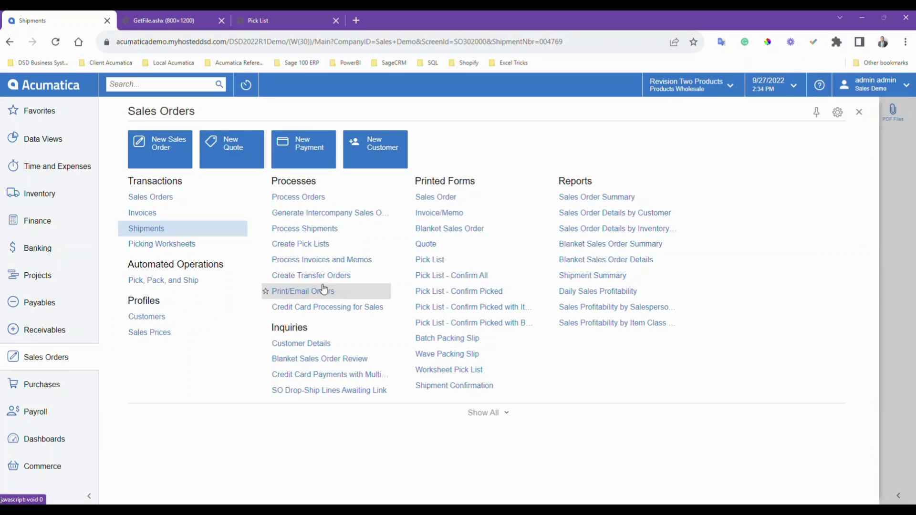
pyautogui.click(315, 231)
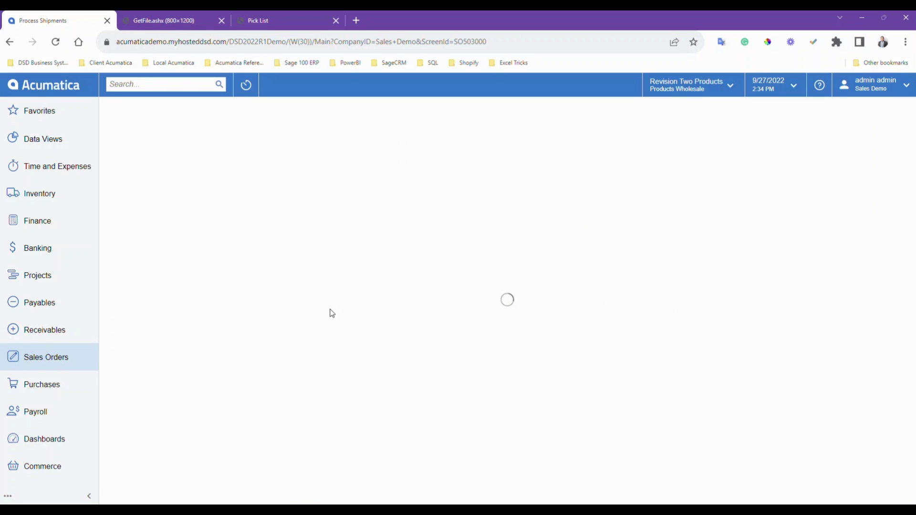
# - Run the Prepare Invoice action on shipment 004769 and dismiss the one-record results
pyautogui.click(240, 159)
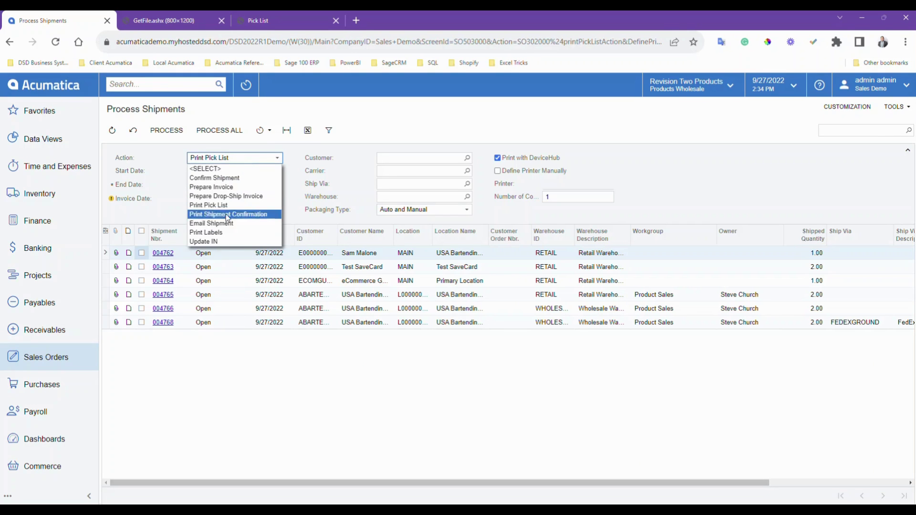
pyautogui.click(222, 187)
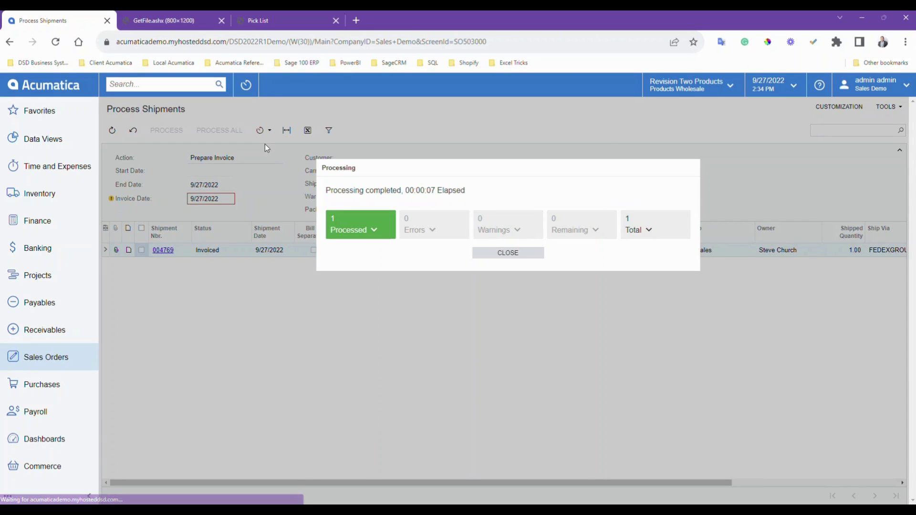
pyautogui.click(526, 257)
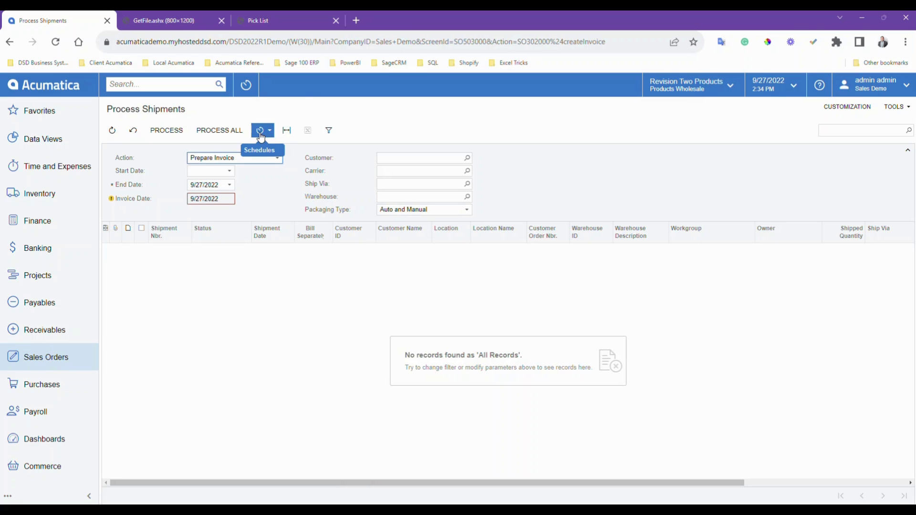
pyautogui.click(61, 365)
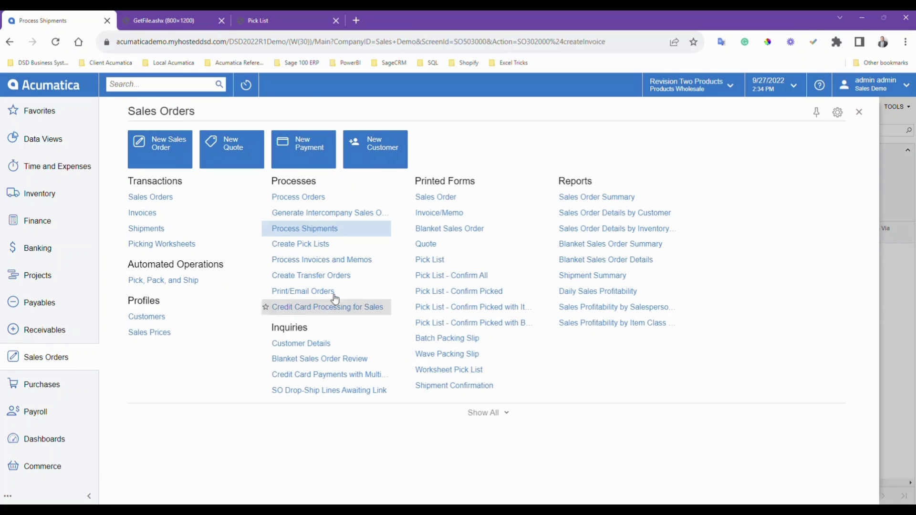
# - In Process Invoices and Memos try Email Invoice, then Release, then open the Invoices list
pyautogui.click(334, 261)
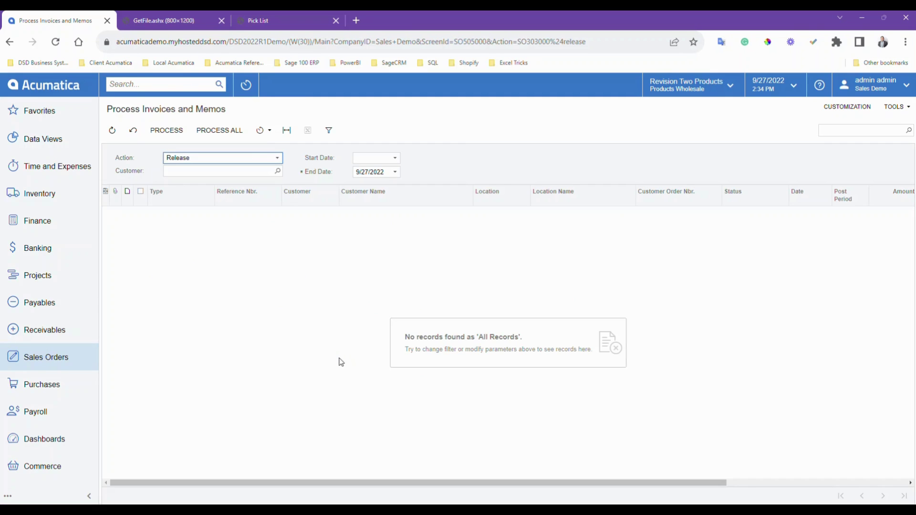
pyautogui.click(247, 158)
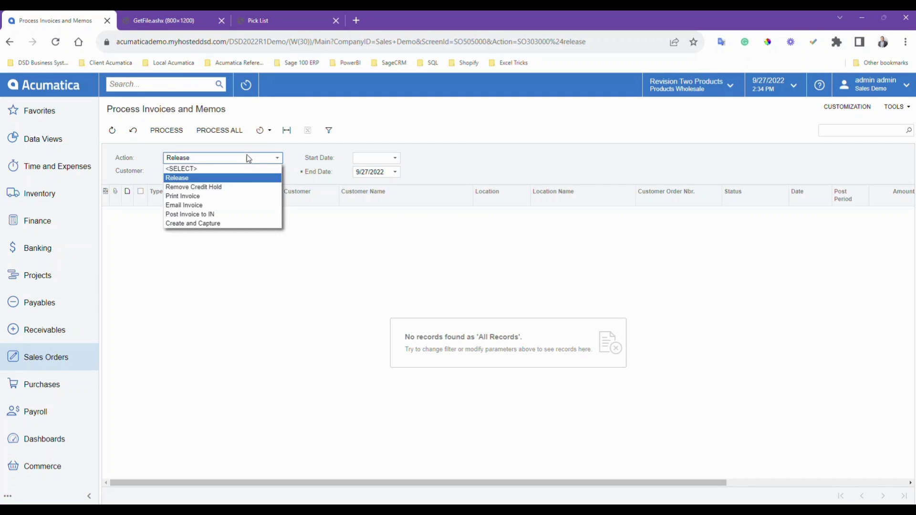
pyautogui.click(232, 205)
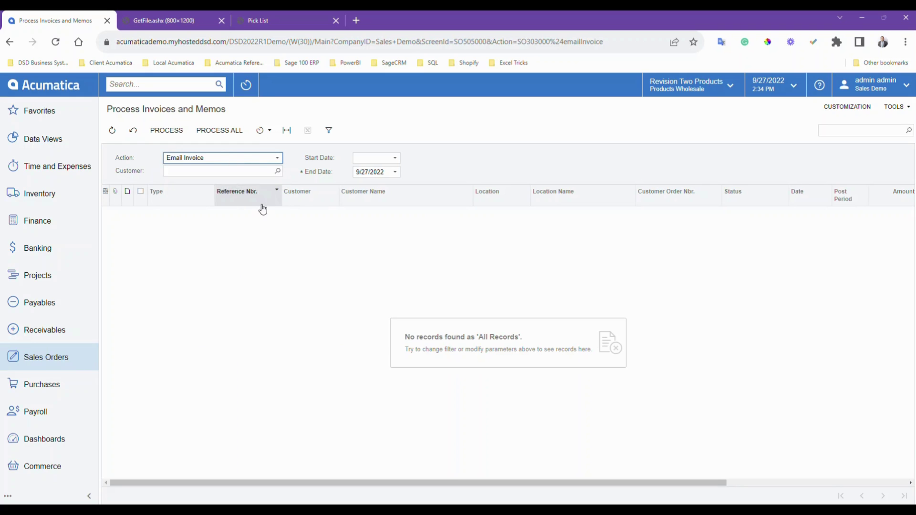
pyautogui.click(257, 161)
pyautogui.click(244, 178)
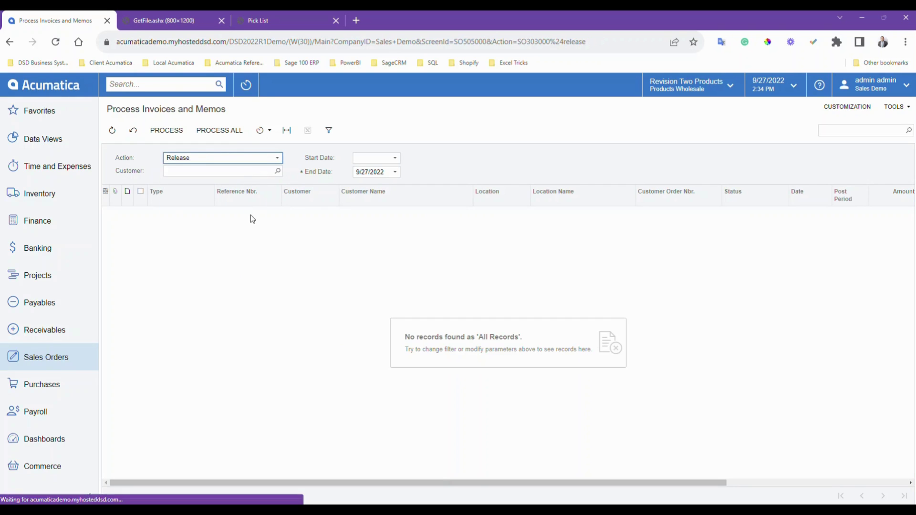
pyautogui.click(46, 362)
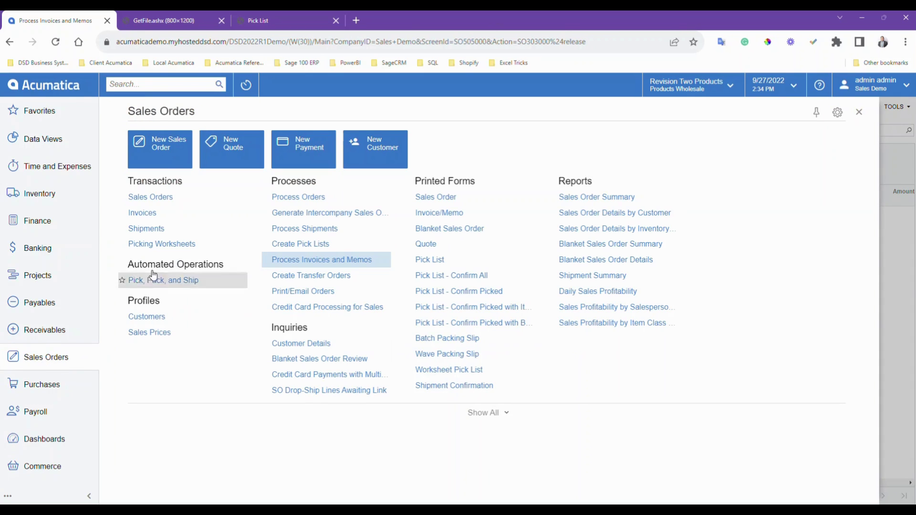
pyautogui.click(146, 214)
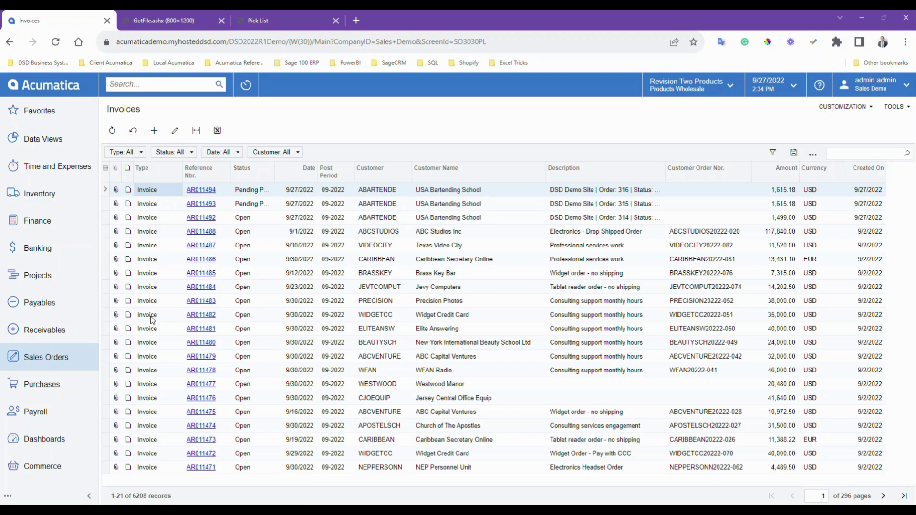
# - Select invoice AR011494 for order 316, then open the Commerce Sync Monitoring dashboard
pyautogui.click(331, 193)
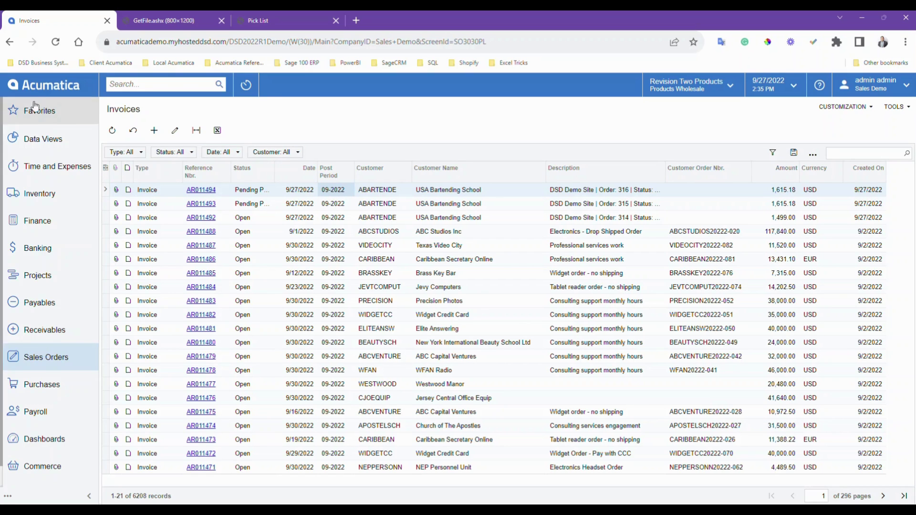
pyautogui.click(41, 89)
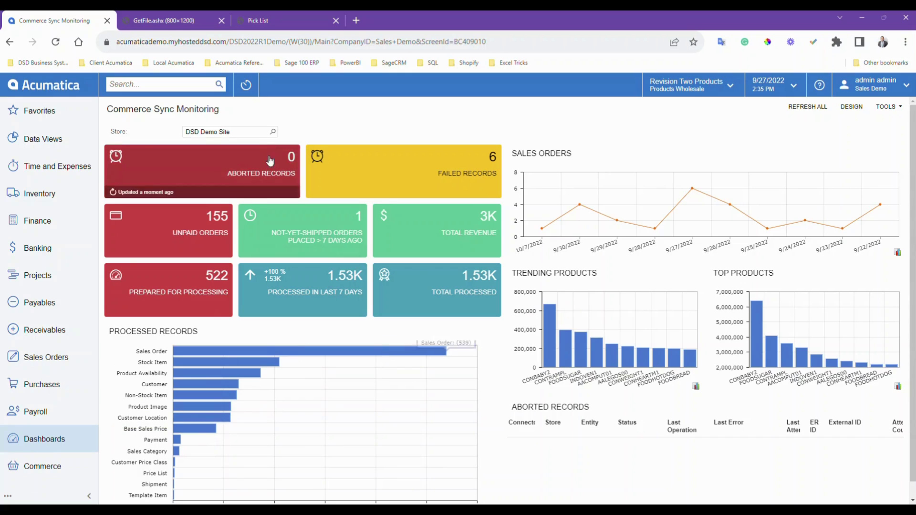
pyautogui.click(274, 133)
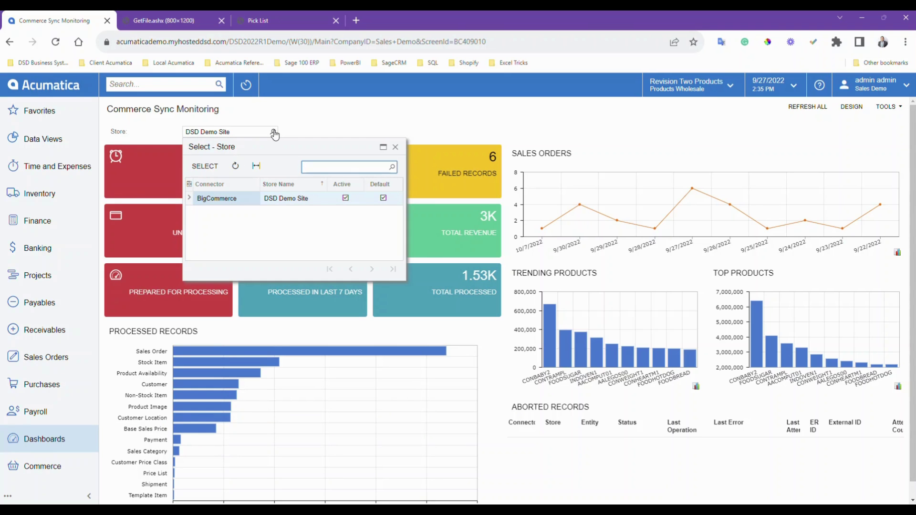
pyautogui.click(314, 120)
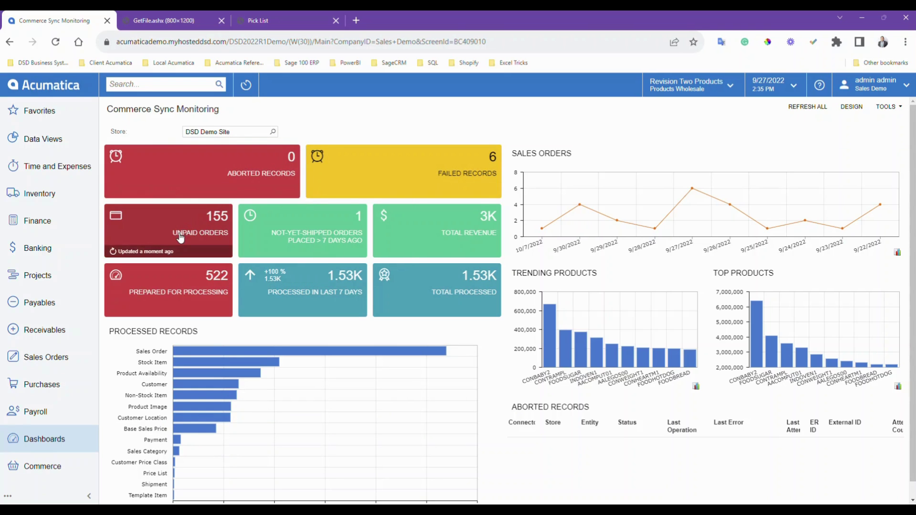